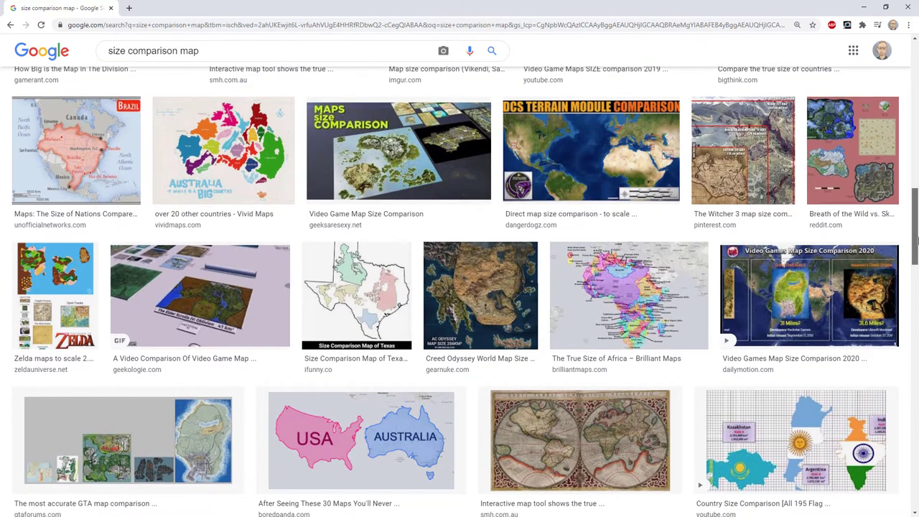
# Browse the image search results for "size comparison map" for examples of regions and game worlds shown to scale.
pyautogui.scroll(-3, 916, 271)
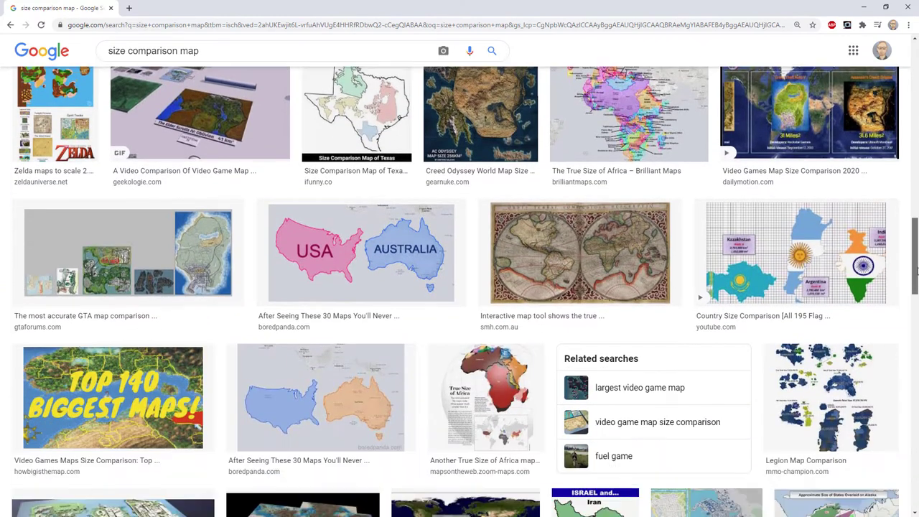
pyautogui.moveTo(916, 270); pyautogui.dragTo(882, 77)
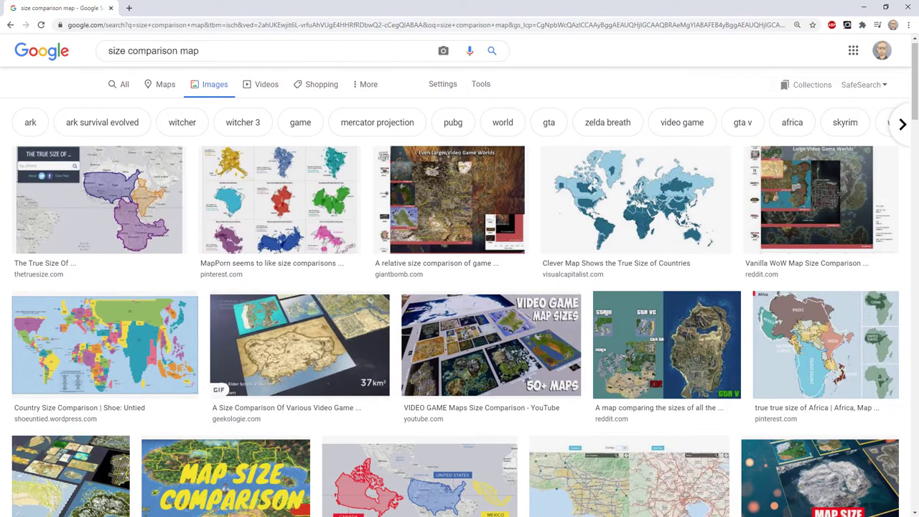
# Switch to ArcGIS Pro and compare how Alaska and Ontario look in their separate maps.
pyautogui.hotkey('alt', 'Tab')
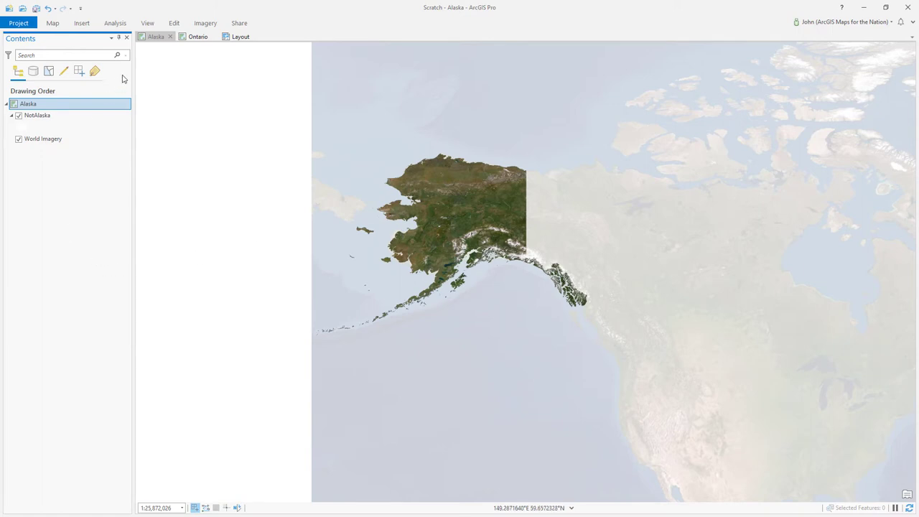
pyautogui.click(197, 38)
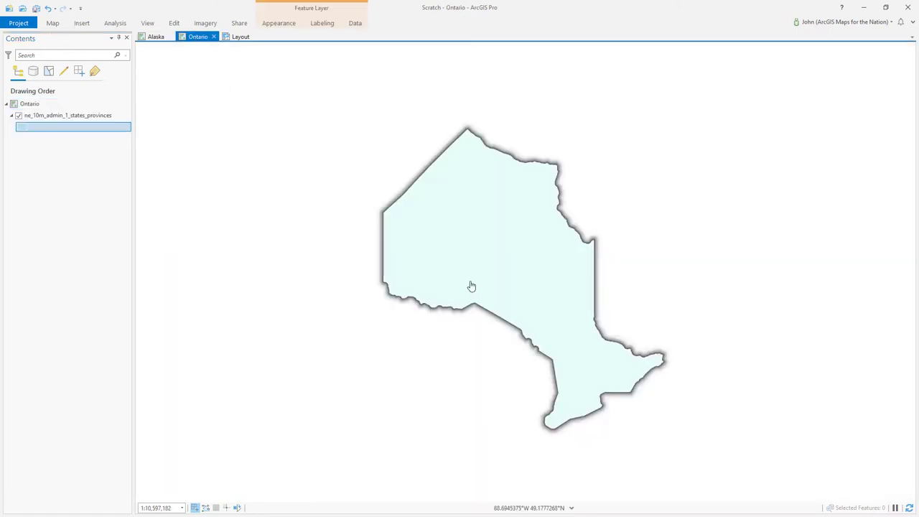
pyautogui.click(156, 37)
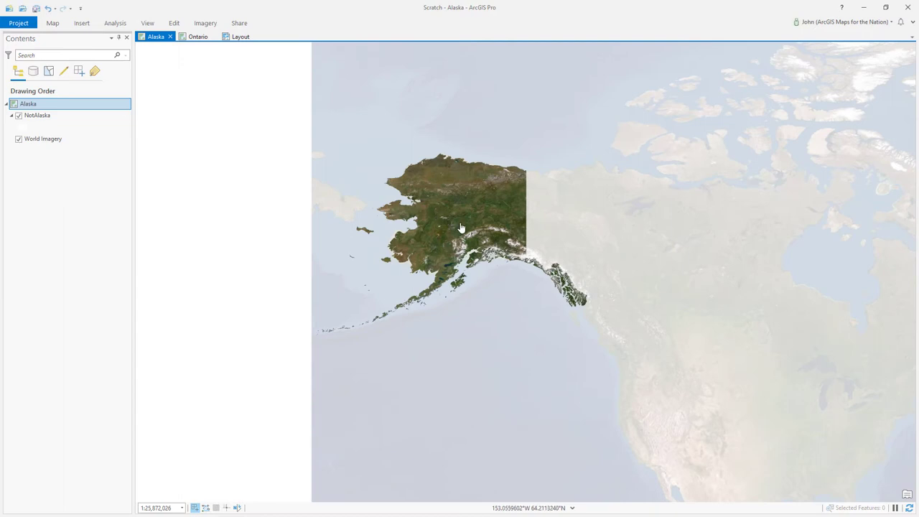
pyautogui.click(196, 36)
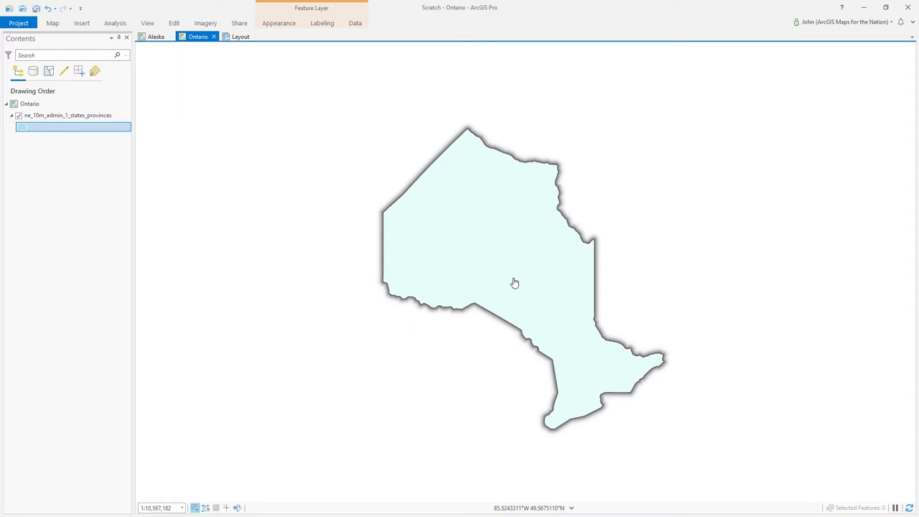
pyautogui.click(87, 213)
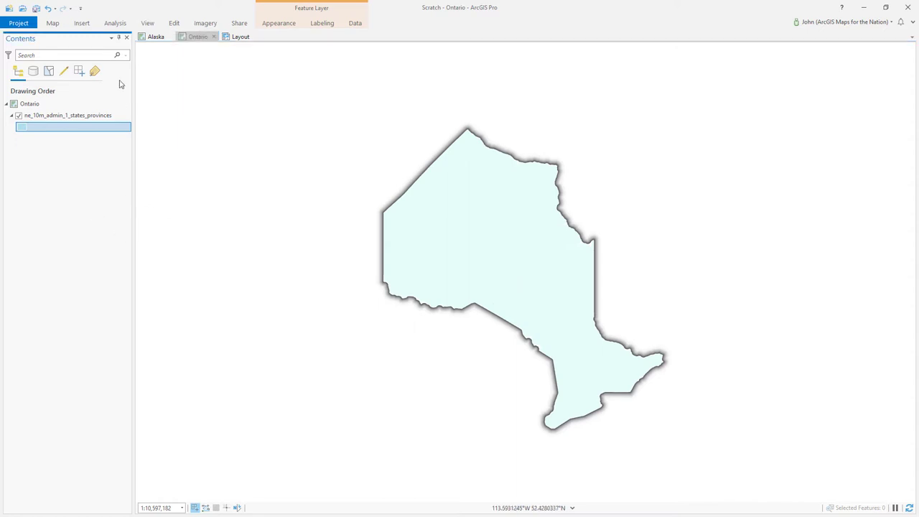
pyautogui.click(155, 36)
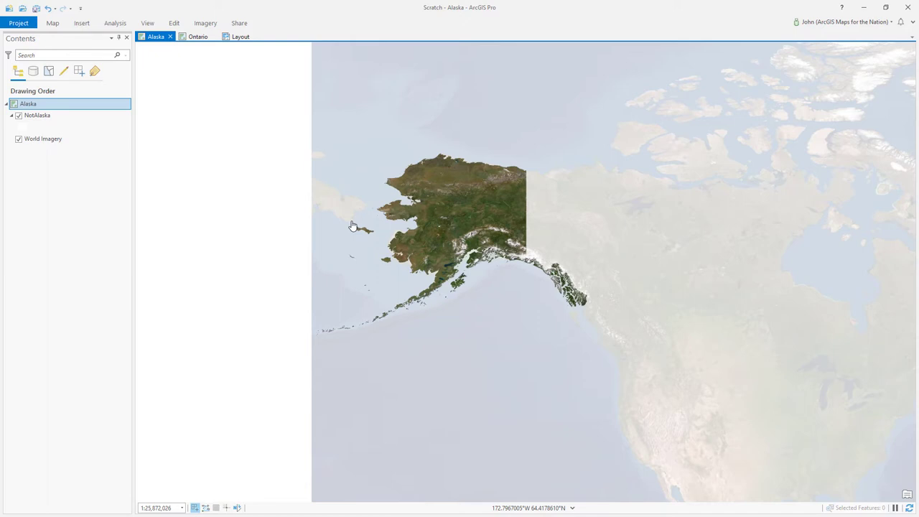
pyautogui.click(197, 37)
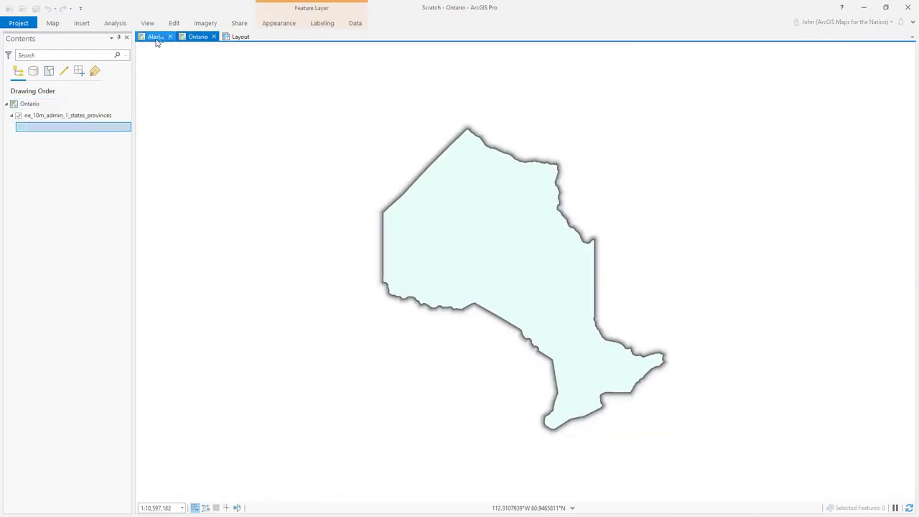
pyautogui.click(155, 39)
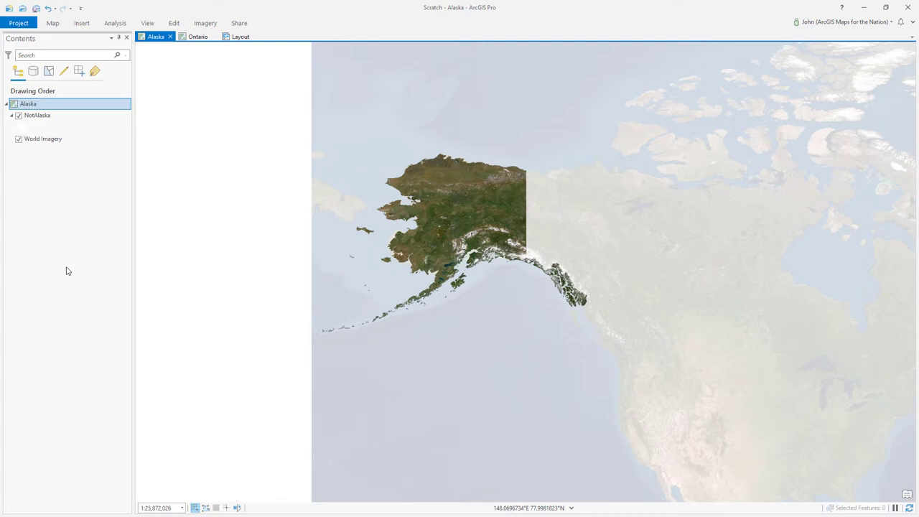
# Set the Alaska map's coordinate system to The World from Space from the favorites.
pyautogui.rightClick(62, 108)
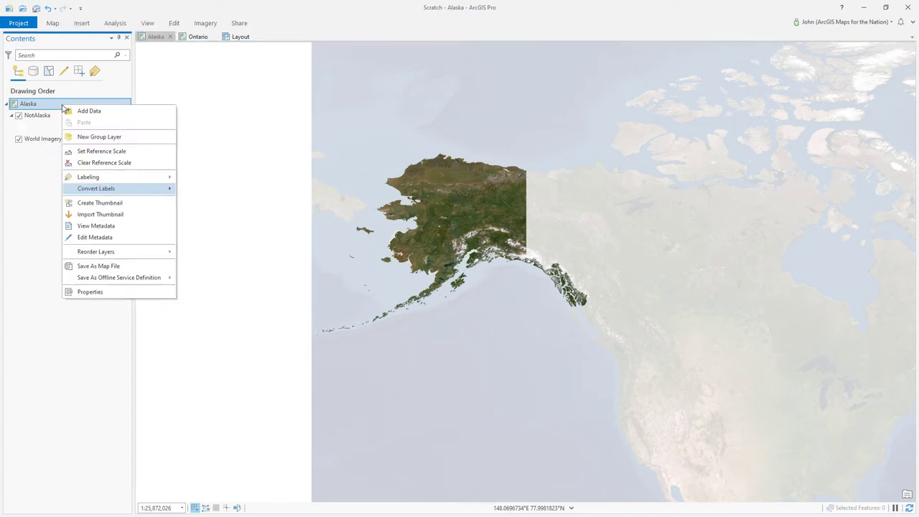
pyautogui.click(97, 296)
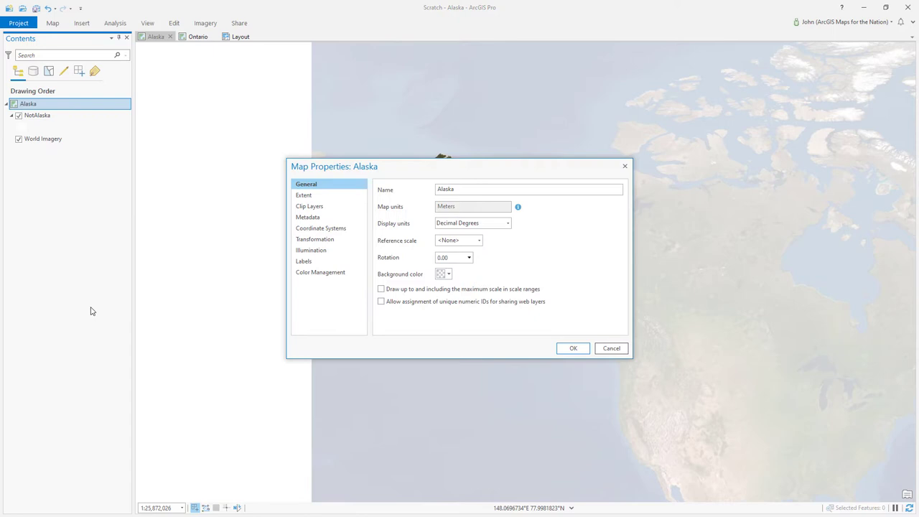
pyautogui.click(313, 228)
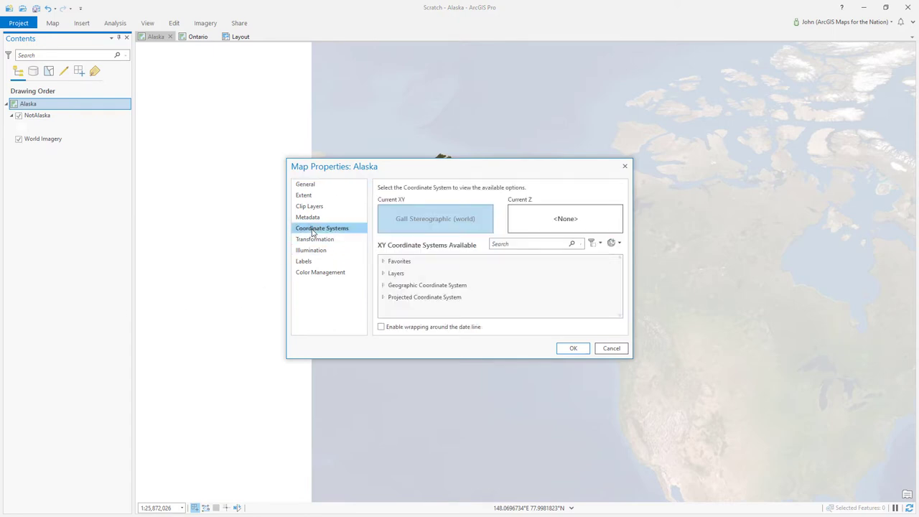
pyautogui.scroll(15, 392, 268)
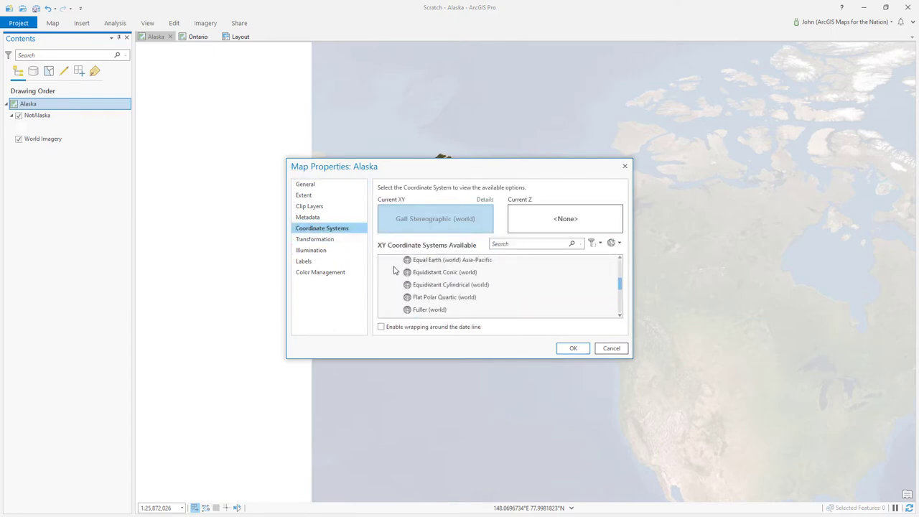
pyautogui.click(383, 261)
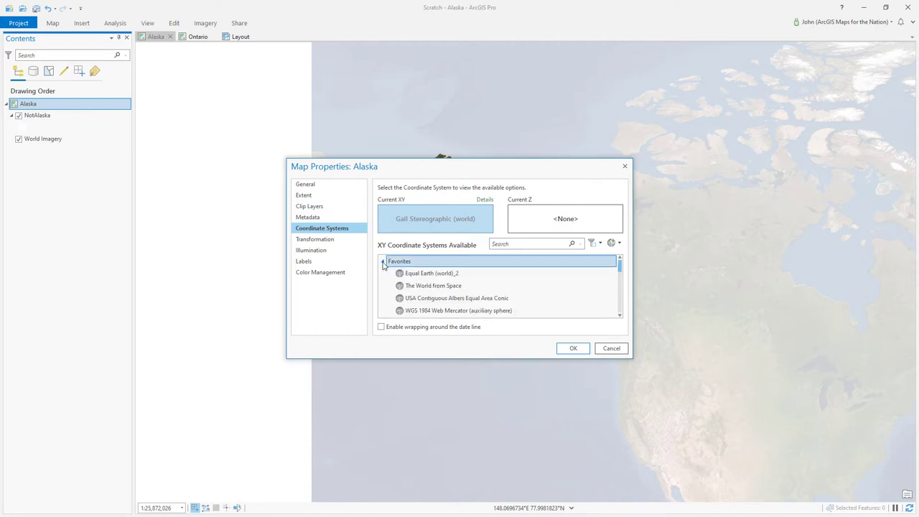
pyautogui.click(425, 286)
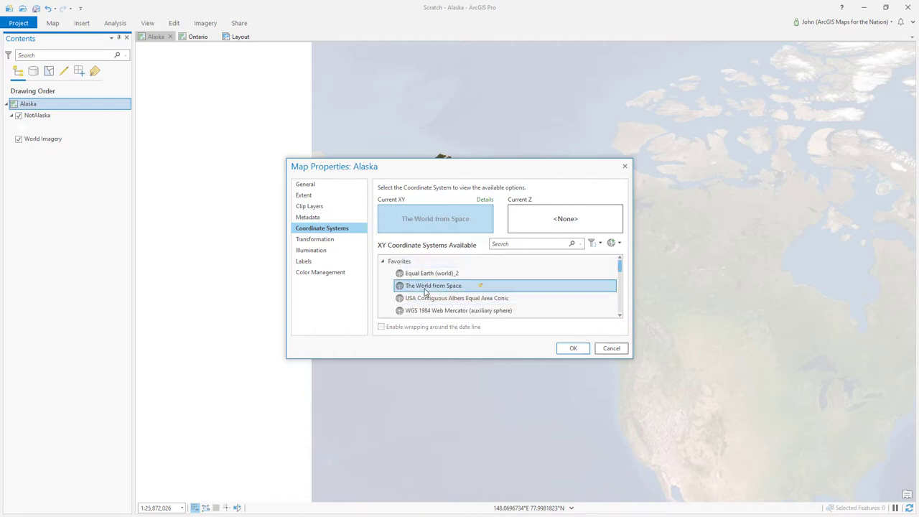
pyautogui.click(573, 349)
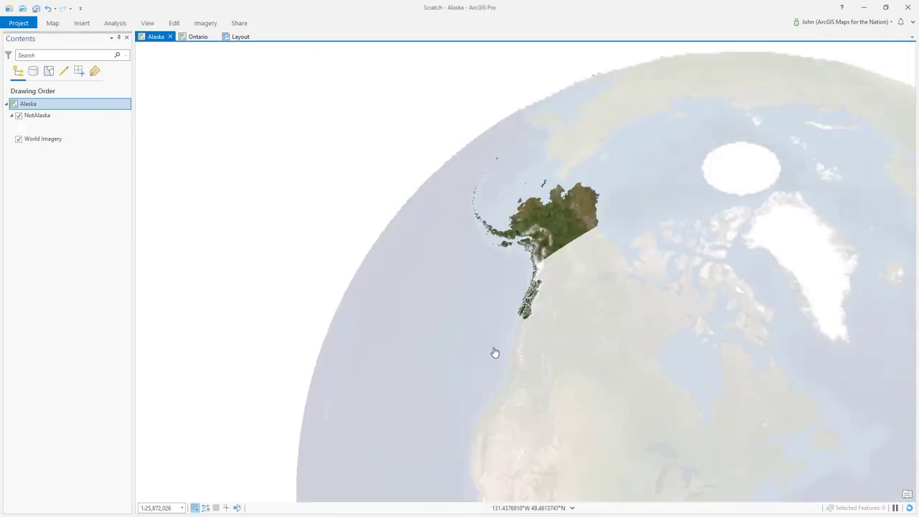
# Start a modified copy of The World from Space coordinate system in the Alaska map's properties.
pyautogui.moveTo(607, 288); pyautogui.dragTo(405, 144)
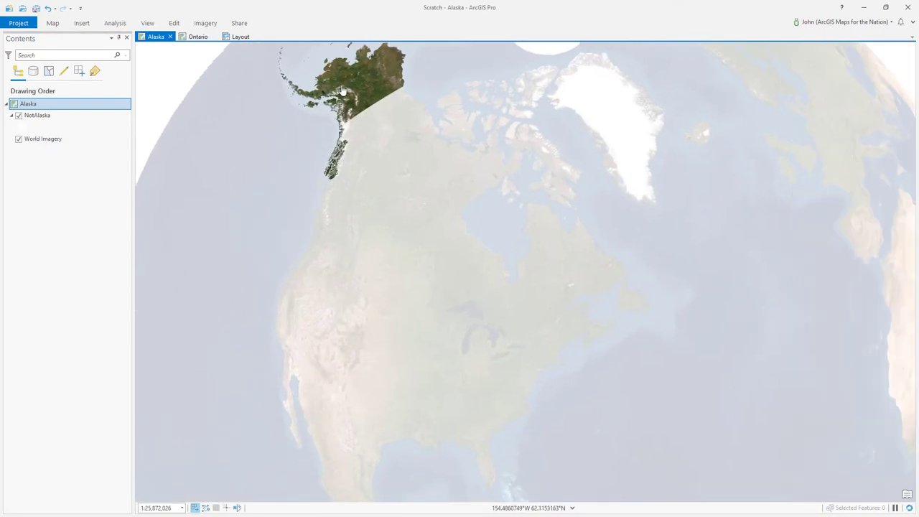
pyautogui.moveTo(529, 361); pyautogui.dragTo(522, 318)
pyautogui.scroll(-4, 521, 322)
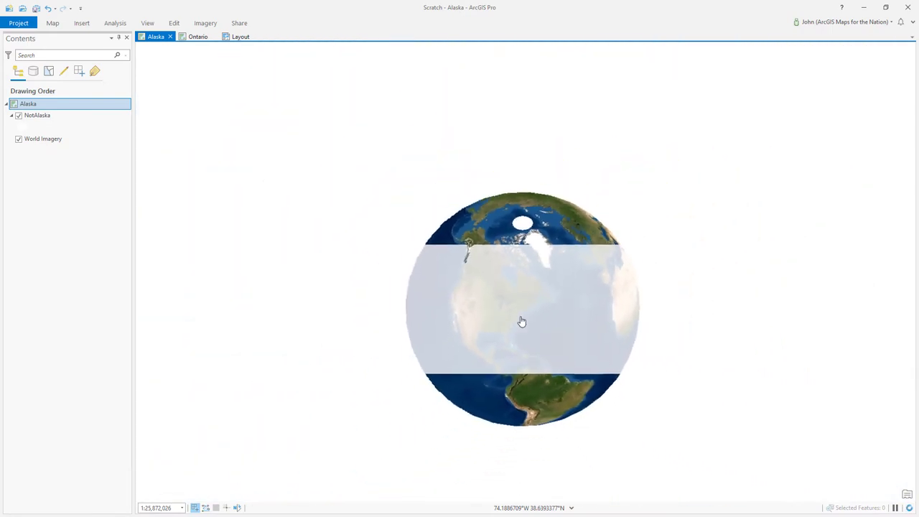
pyautogui.scroll(3, 495, 310)
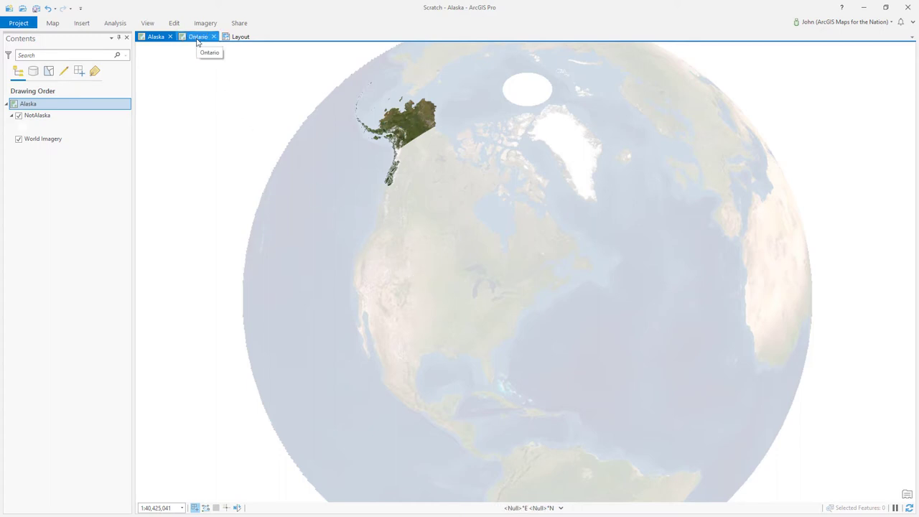
pyautogui.rightClick(64, 107)
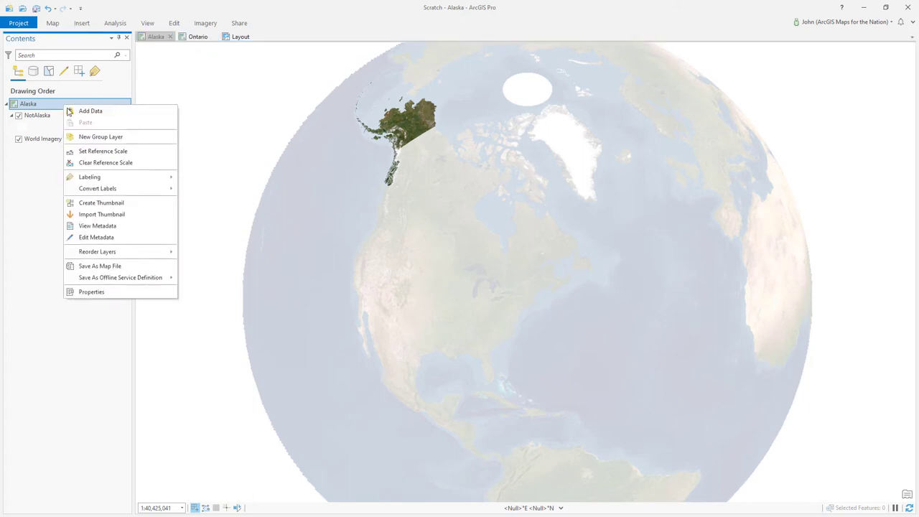
pyautogui.click(91, 292)
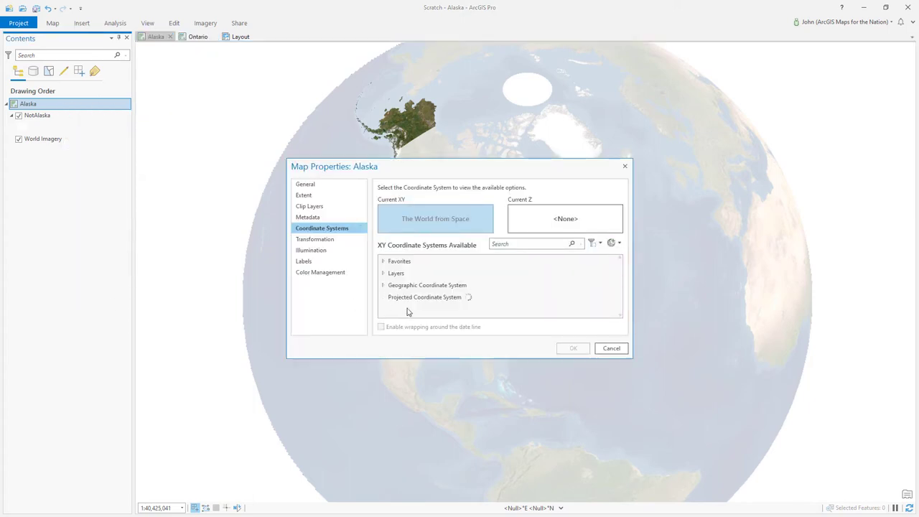
pyautogui.click(382, 262)
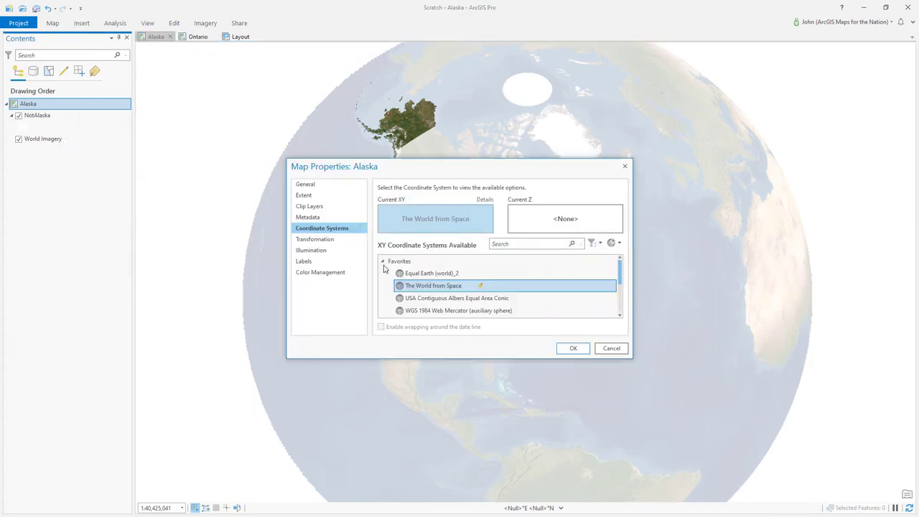
pyautogui.rightClick(440, 287)
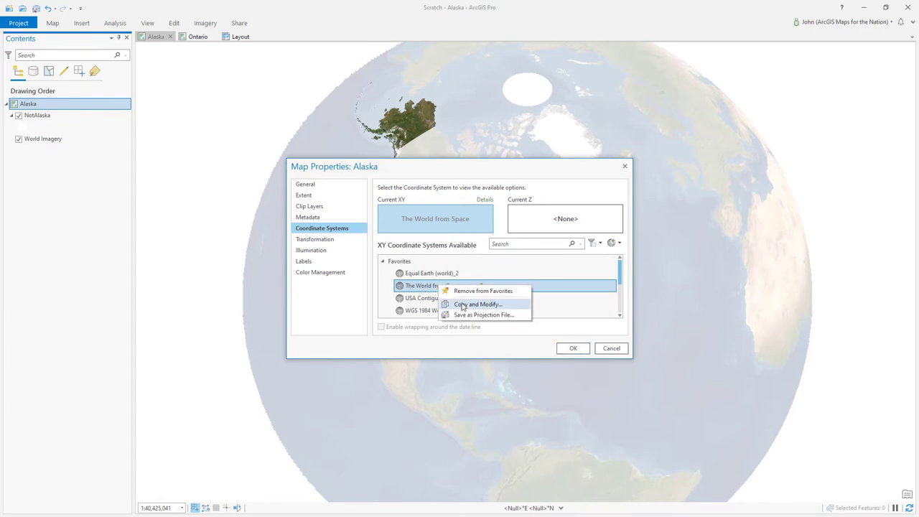
pyautogui.click(462, 305)
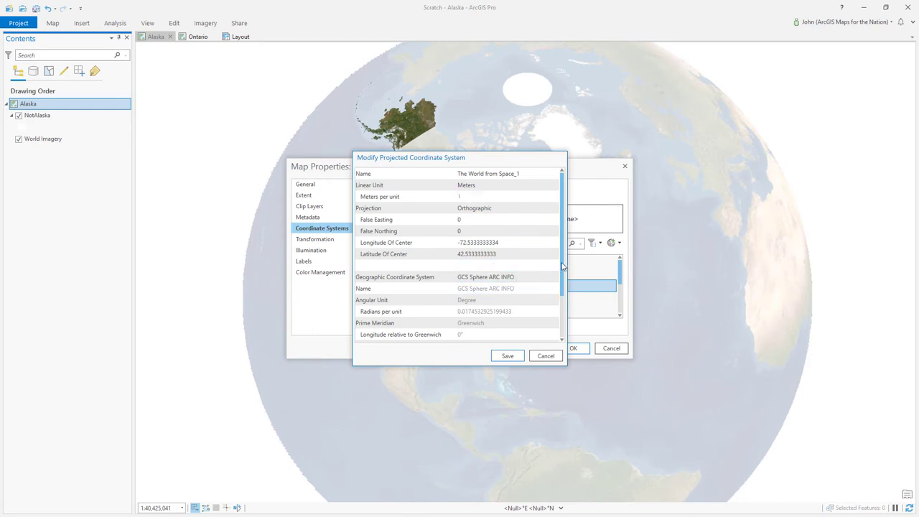
# Set the copied projection's longitude of center to -153 and latitude of center to 60, save it and apply it to the Alaska map.
pyautogui.click(514, 242)
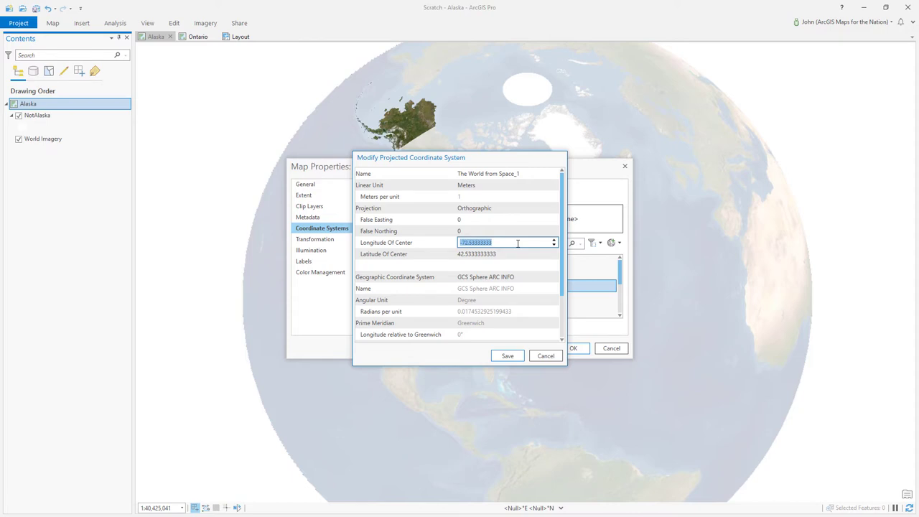
pyautogui.write('-153')
pyautogui.click(503, 263)
pyautogui.click(488, 252)
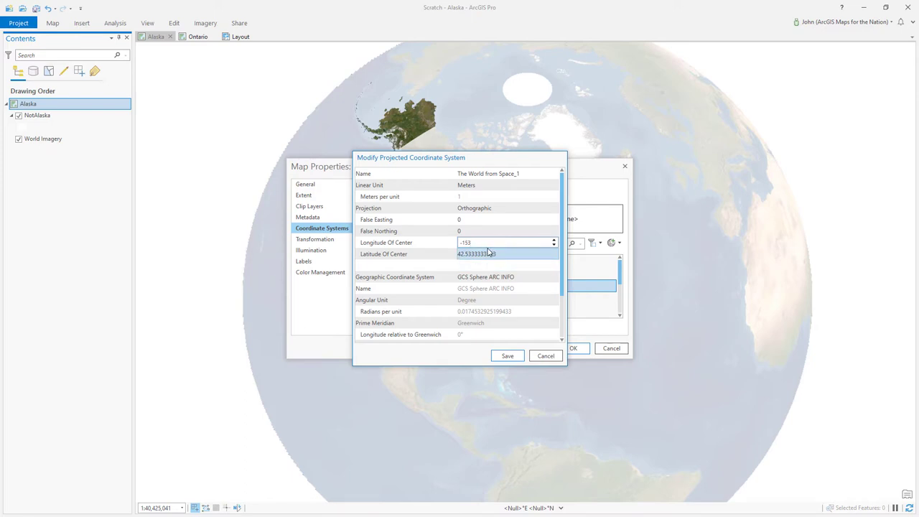
pyautogui.click(489, 254)
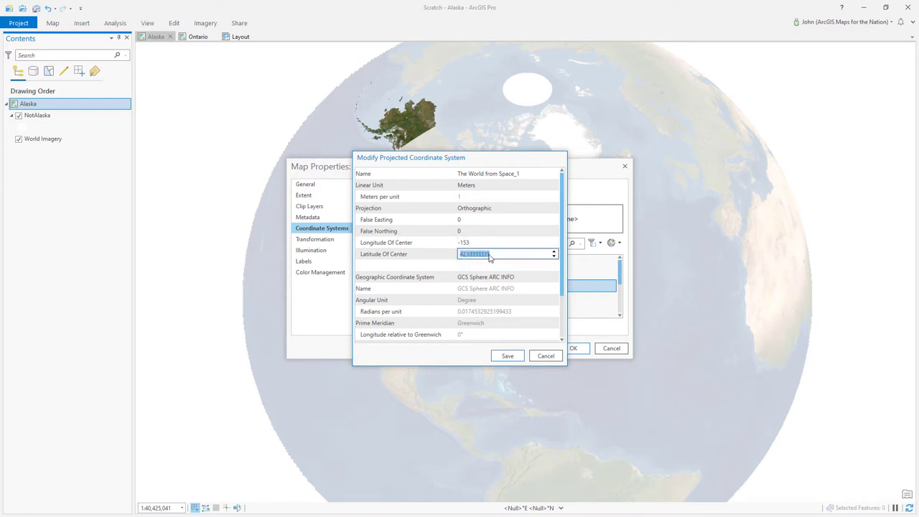
pyautogui.write('60')
pyautogui.click(508, 355)
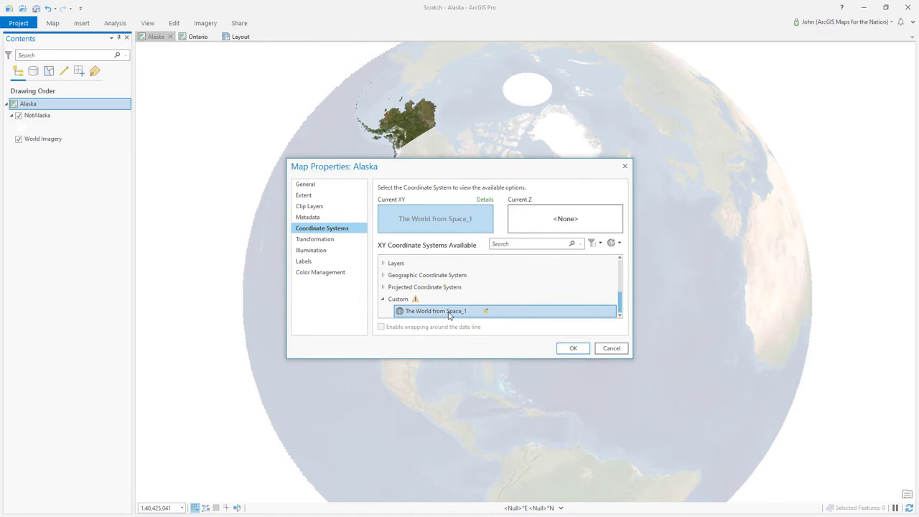
pyautogui.click(574, 349)
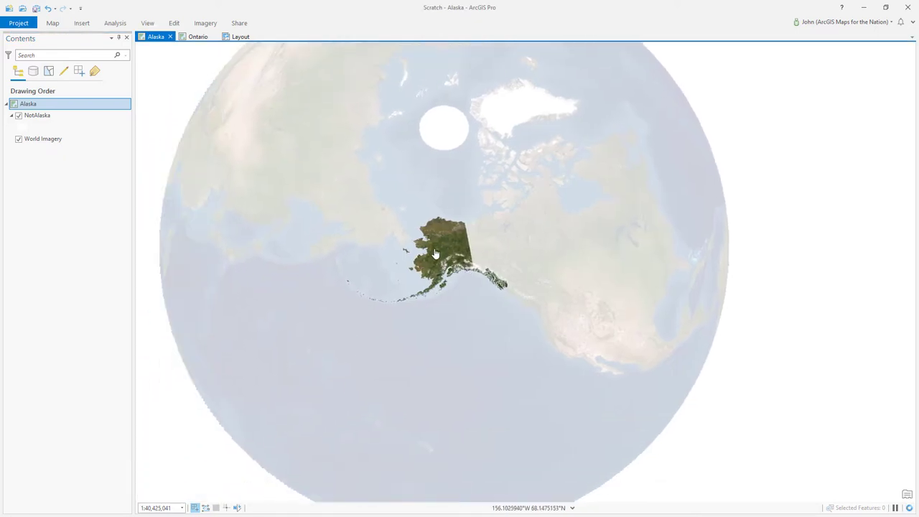
# Zoom the Alaska map to a scale of 1:10,597,182 with the state in view, and bring up the Ontario map.
pyautogui.scroll(3, 435, 253)
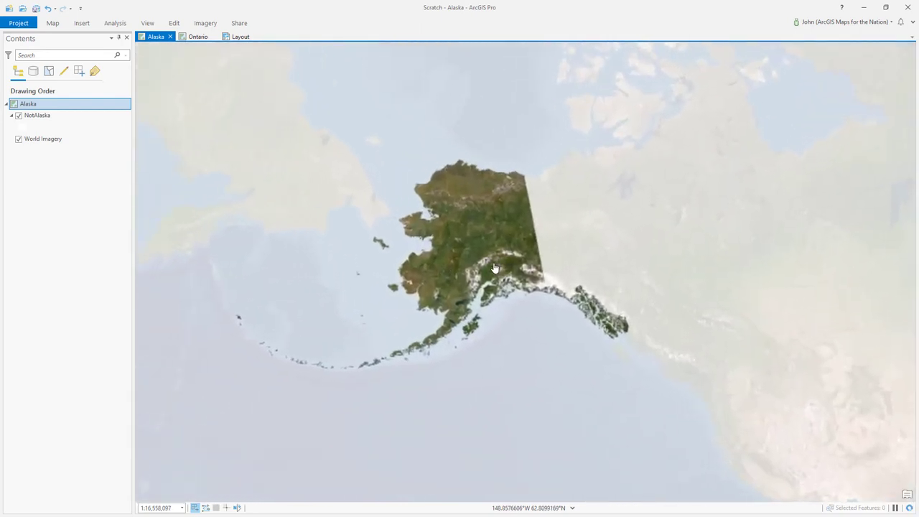
pyautogui.scroll(2, 494, 268)
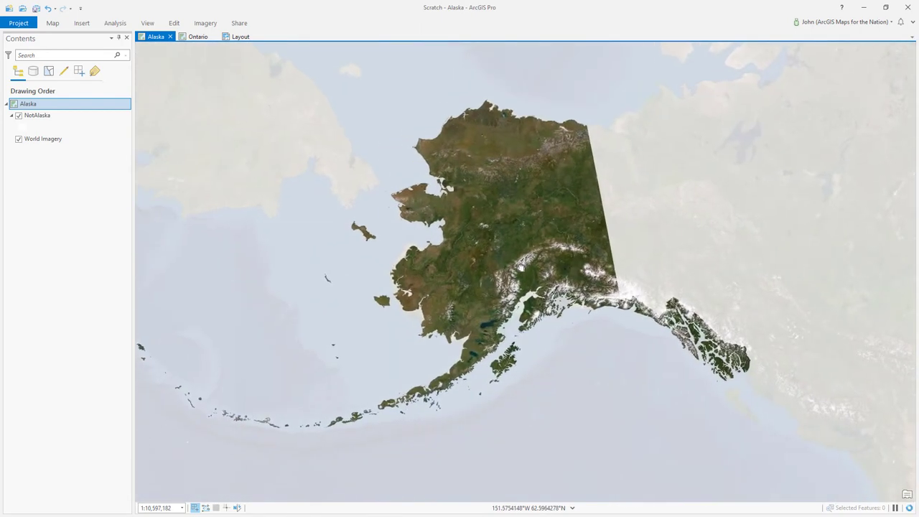
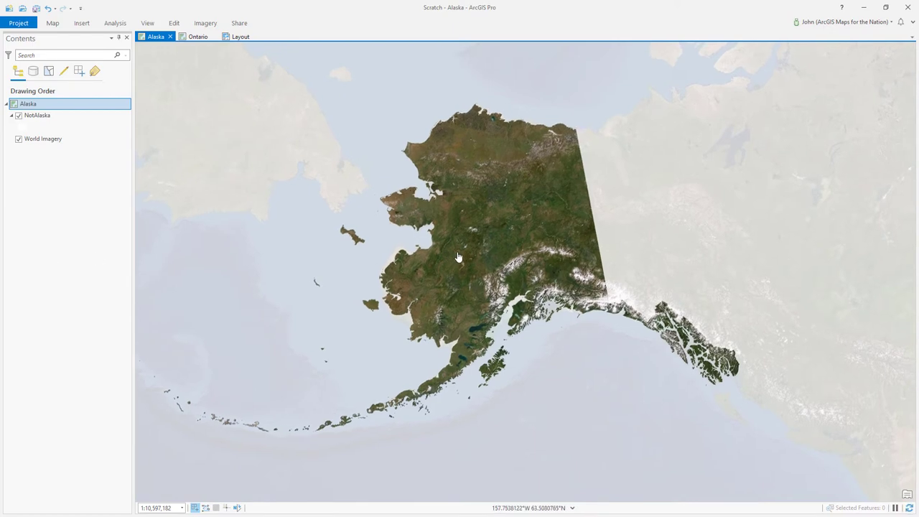
pyautogui.moveTo(459, 257); pyautogui.dragTo(475, 247)
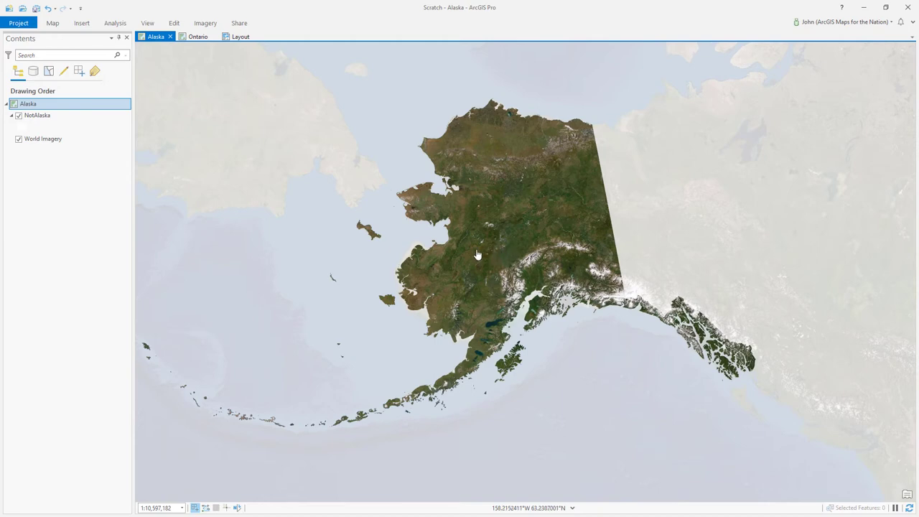
pyautogui.click(196, 37)
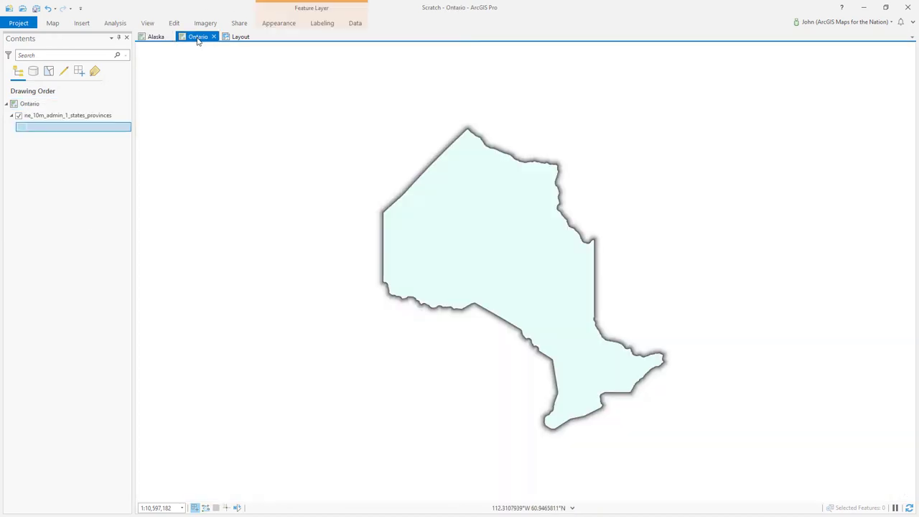
# Set the Ontario map's coordinate system to The World from Space from the favorites.
pyautogui.rightClick(45, 105)
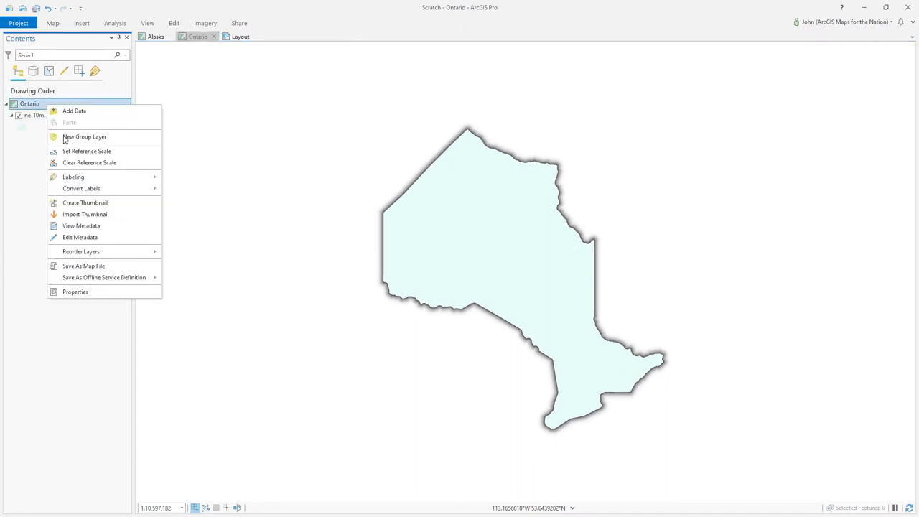
pyautogui.click(77, 292)
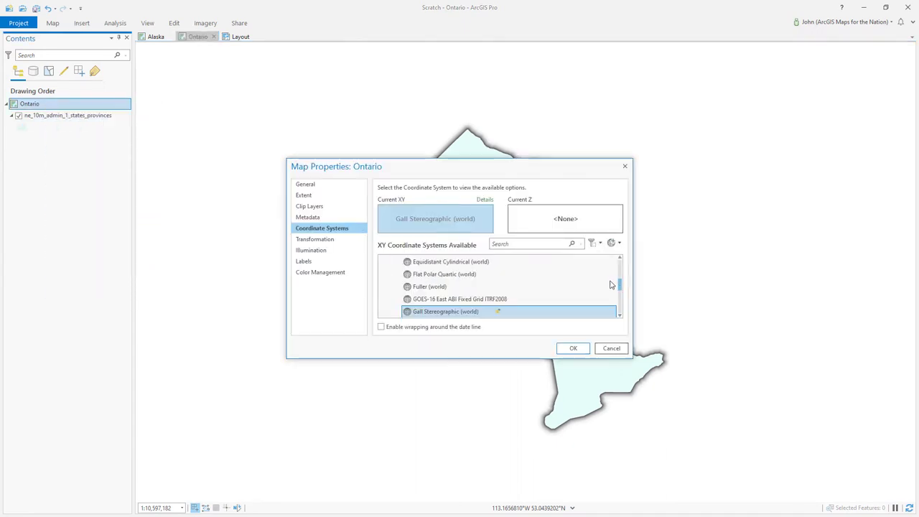
pyautogui.moveTo(623, 283); pyautogui.dragTo(621, 263)
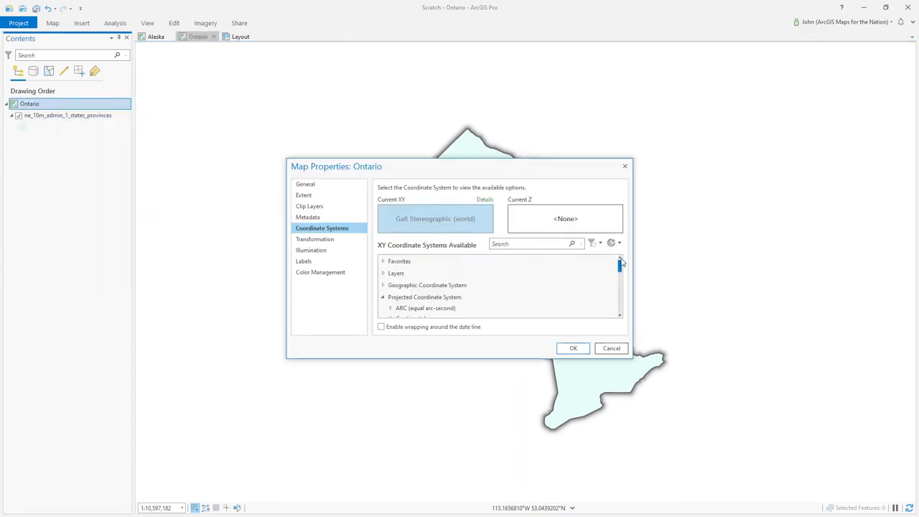
pyautogui.click(384, 261)
pyautogui.click(428, 287)
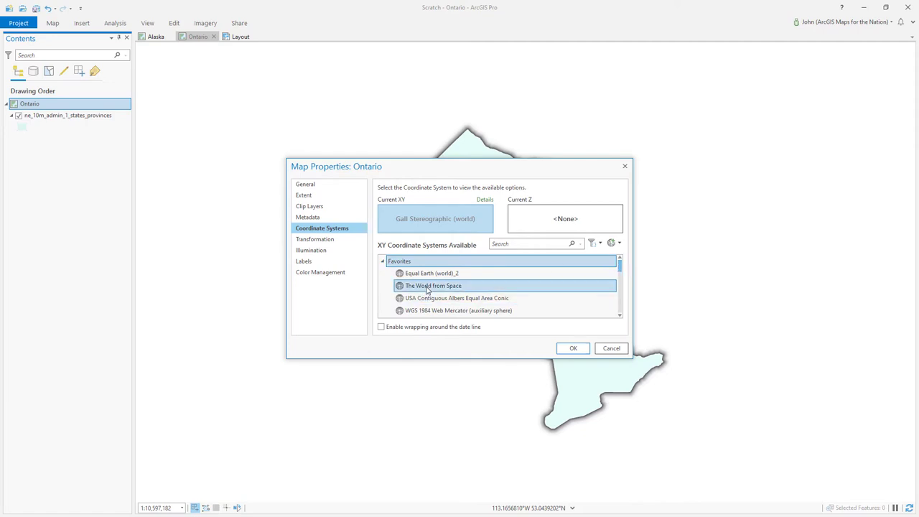
# Modify a copy of The World from Space with longitude of center -86 and latitude of center 50, and apply it to the Ontario map.
pyautogui.rightClick(429, 289)
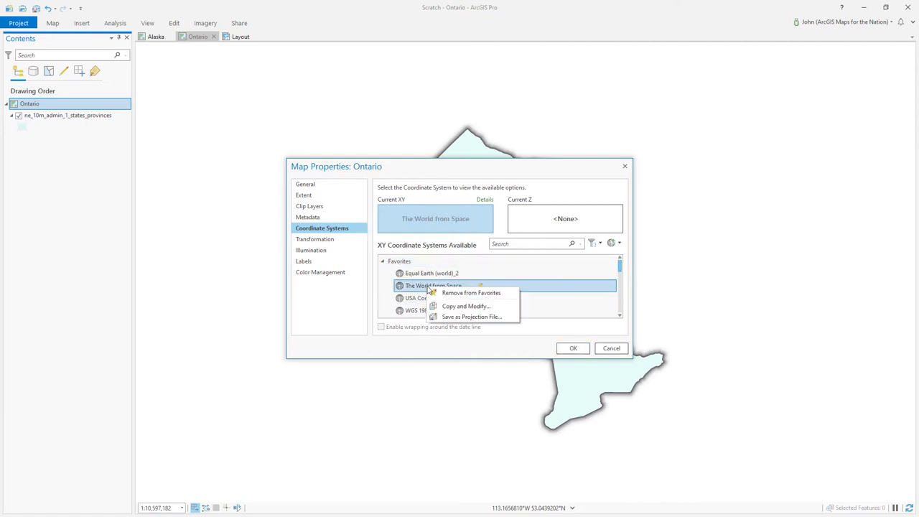
pyautogui.click(451, 306)
pyautogui.click(466, 242)
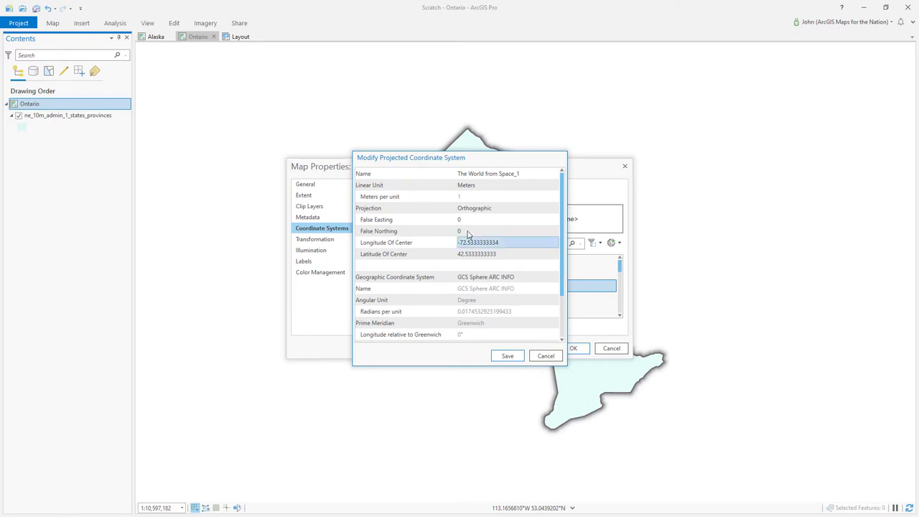
pyautogui.click(504, 243)
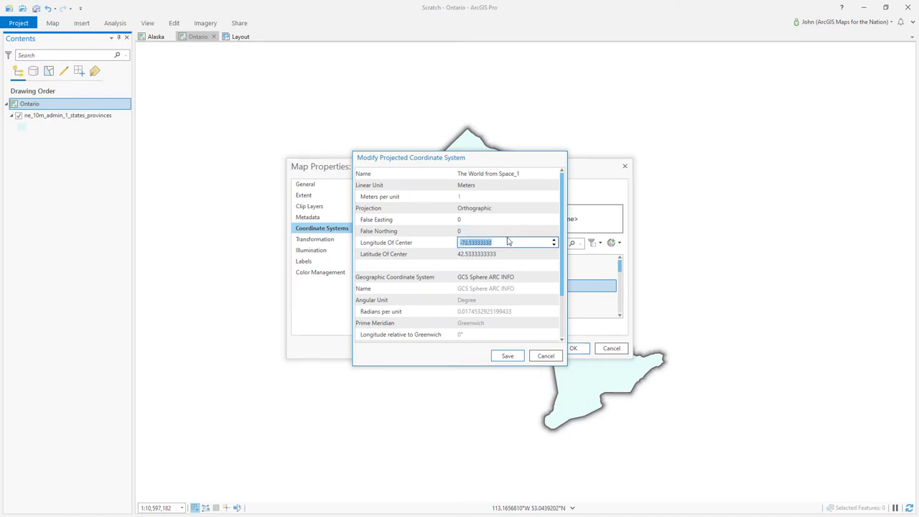
pyautogui.press('BackSpace')
pyautogui.press('Tab')
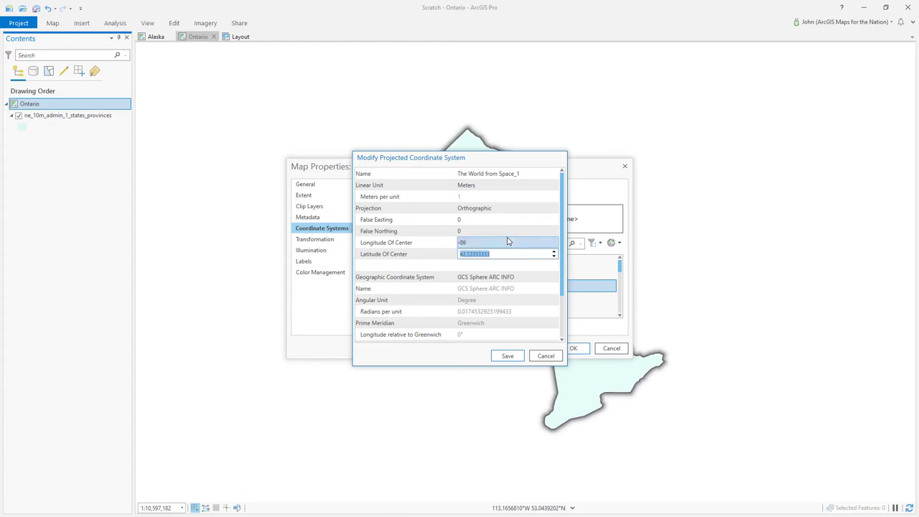
pyautogui.write('50')
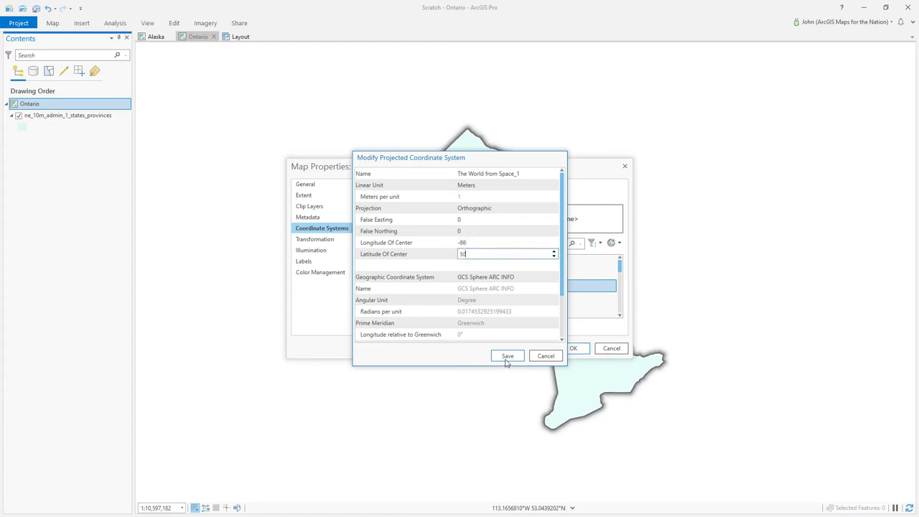
pyautogui.click(508, 356)
pyautogui.click(572, 348)
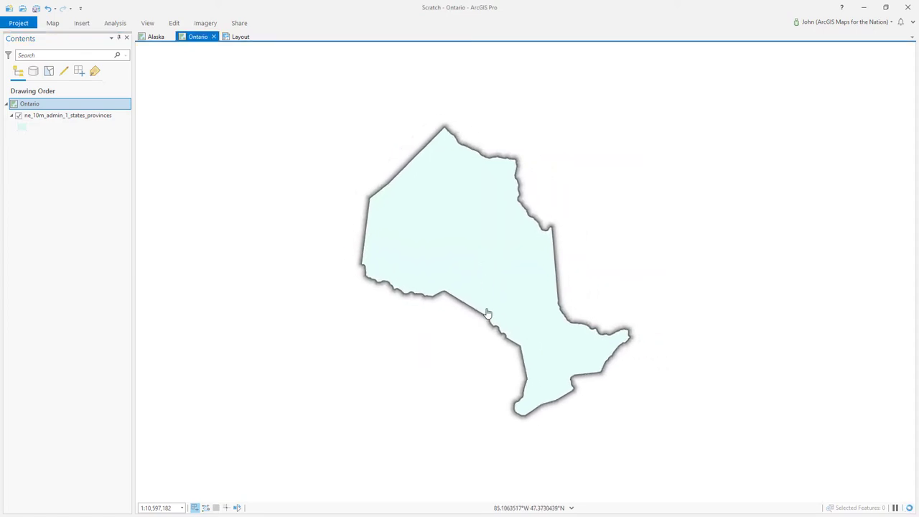
# Check the Alaska map, and examine the solid fill, gradient stroke and solid stroke settings of the Ontario polygon symbol.
pyautogui.click(155, 37)
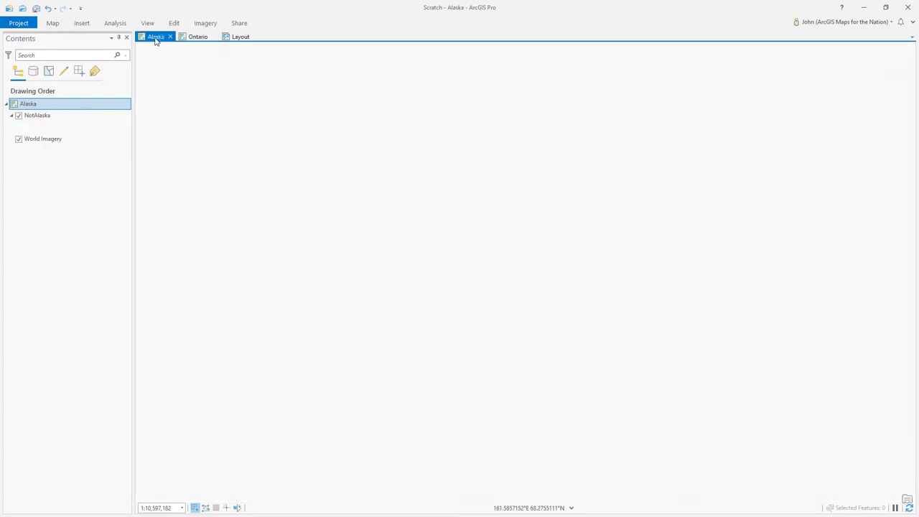
pyautogui.click(198, 37)
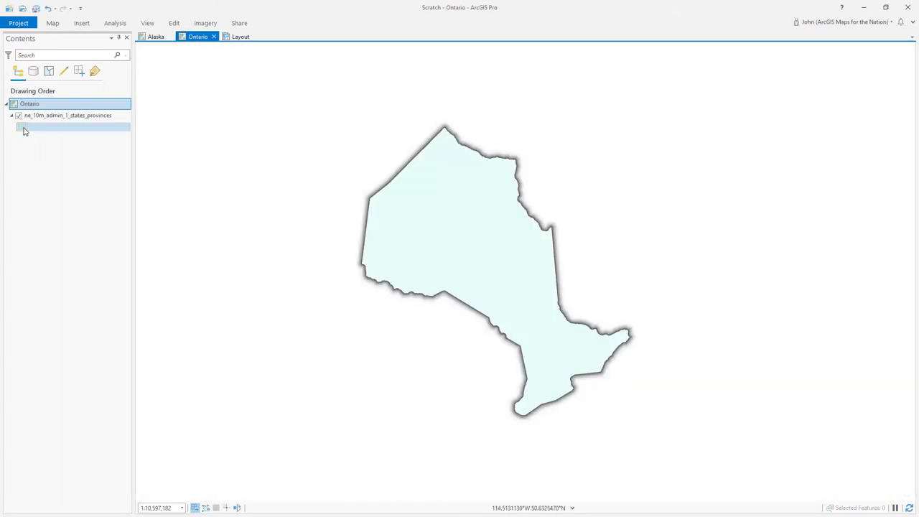
pyautogui.click(22, 128)
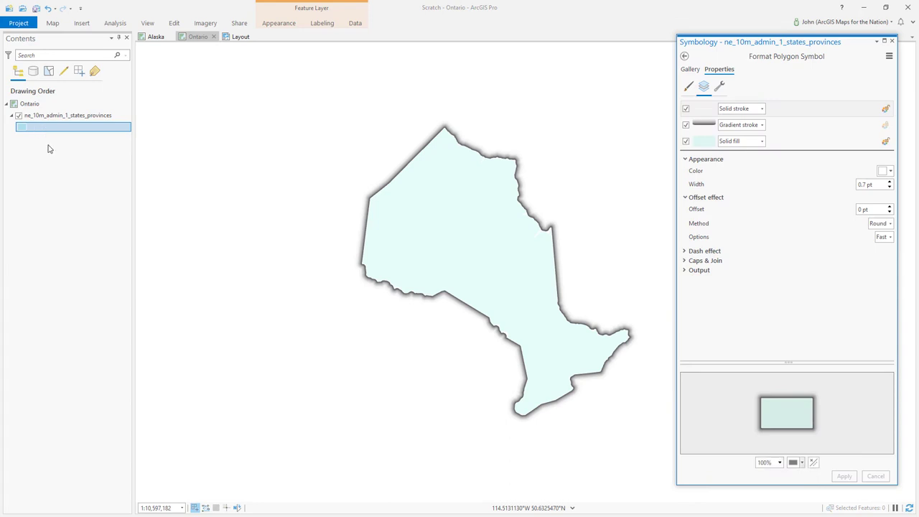
pyautogui.click(734, 147)
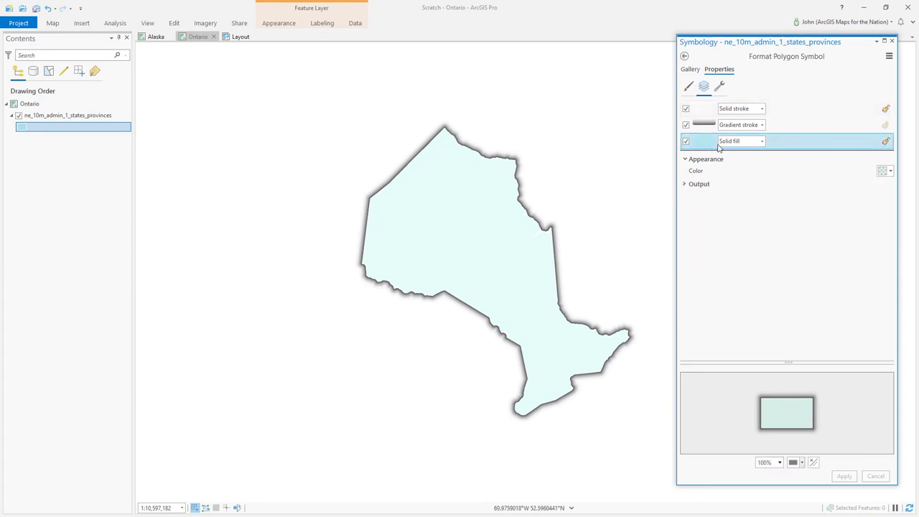
pyautogui.click(802, 132)
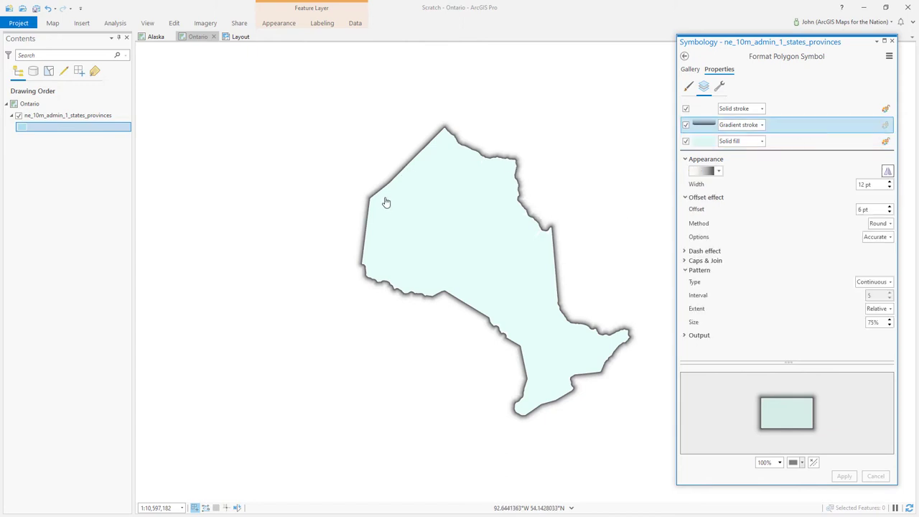
pyautogui.click(740, 111)
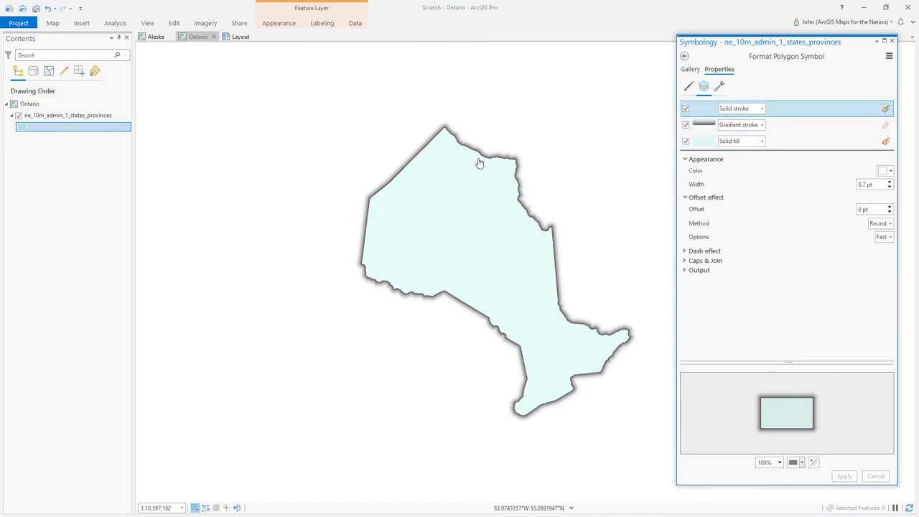
pyautogui.click(893, 41)
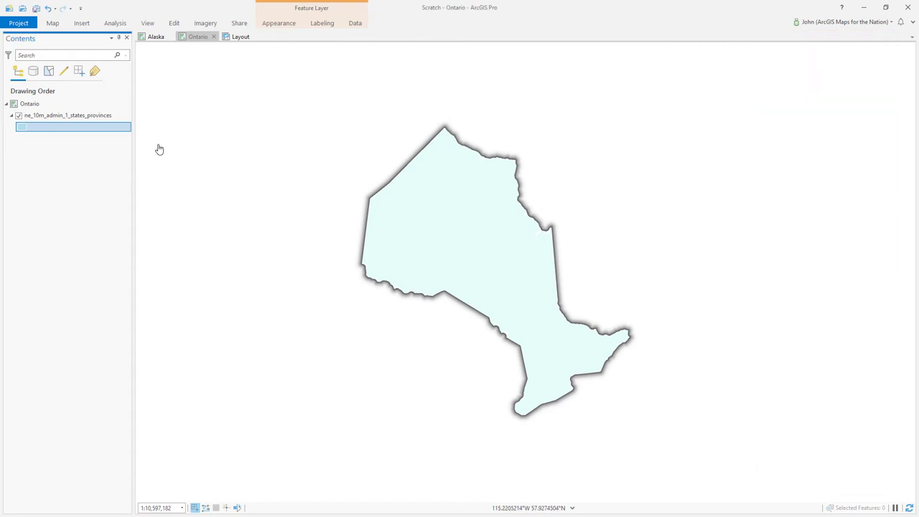
# Insert a map frame of the Alaska map at its default extent, covering the whole layout page.
pyautogui.click(242, 38)
pyautogui.click(77, 171)
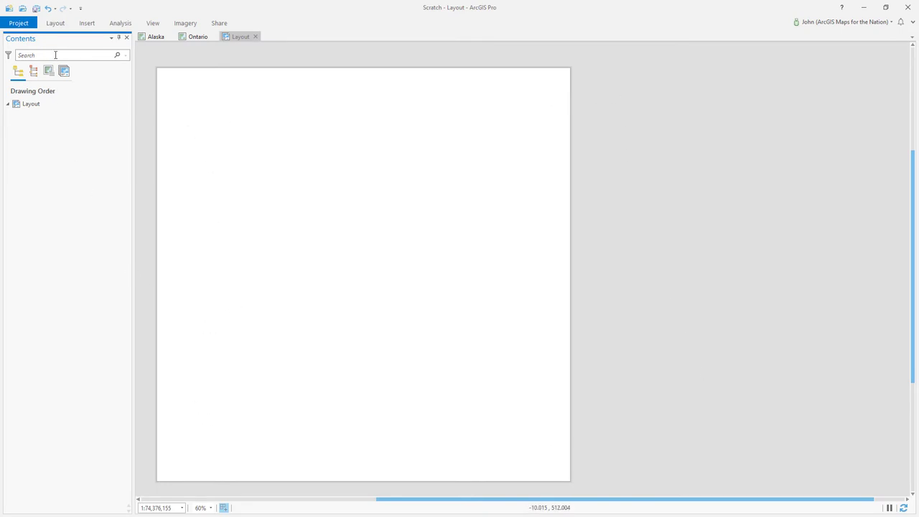
pyautogui.click(87, 23)
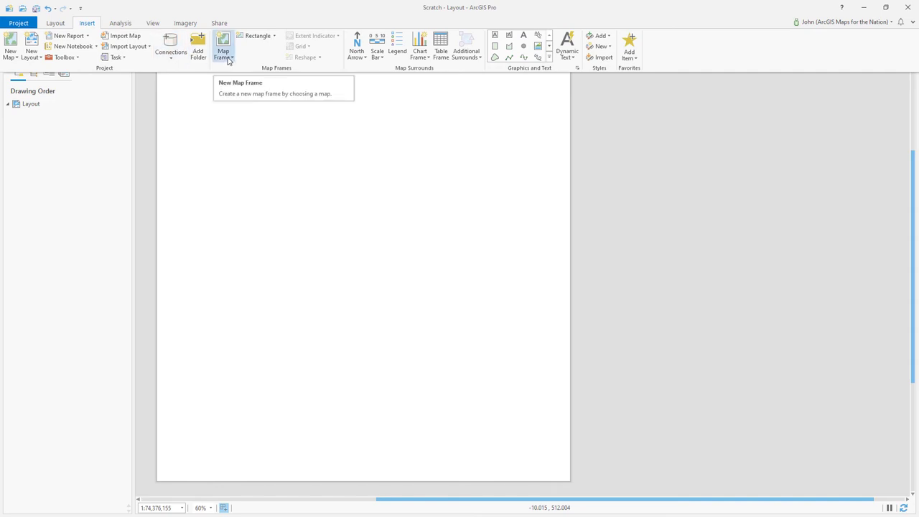
pyautogui.click(229, 58)
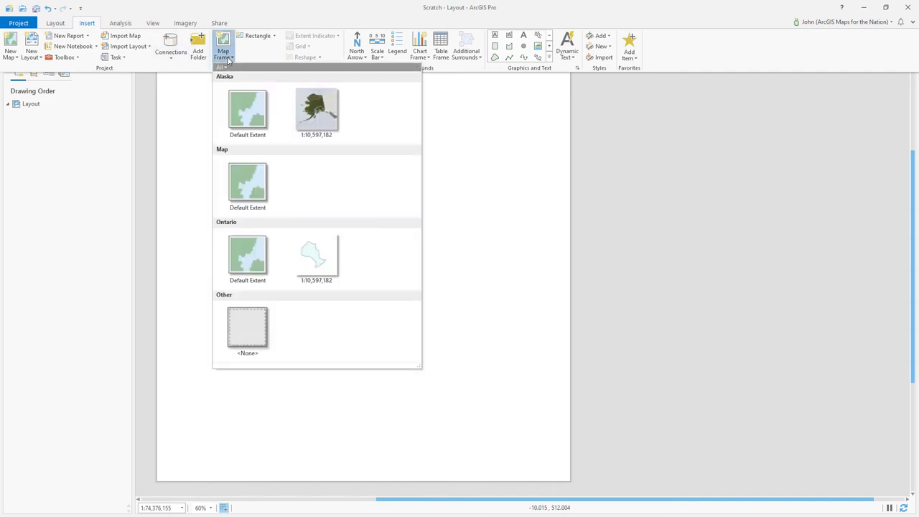
pyautogui.click(243, 113)
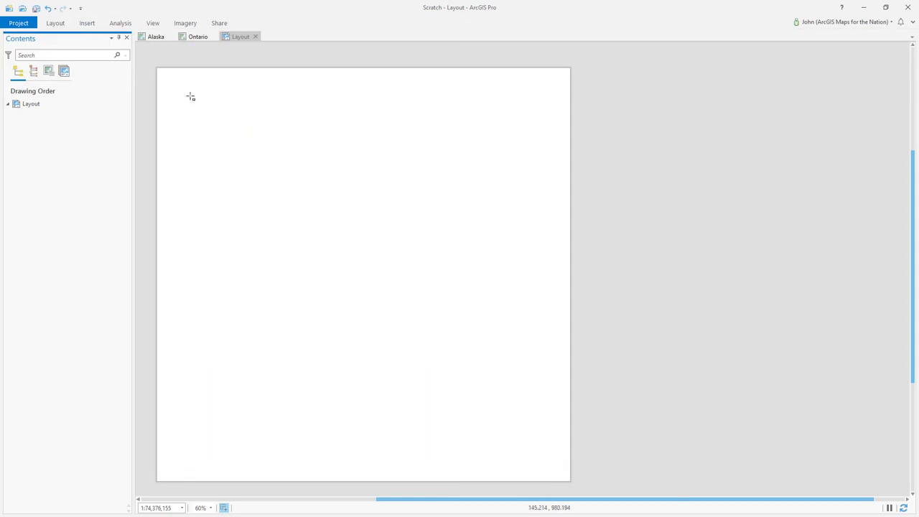
pyautogui.moveTo(158, 70)
pyautogui.mouseDown()
pyautogui.moveTo(486, 407)
pyautogui.moveTo(572, 483)
pyautogui.mouseUp()
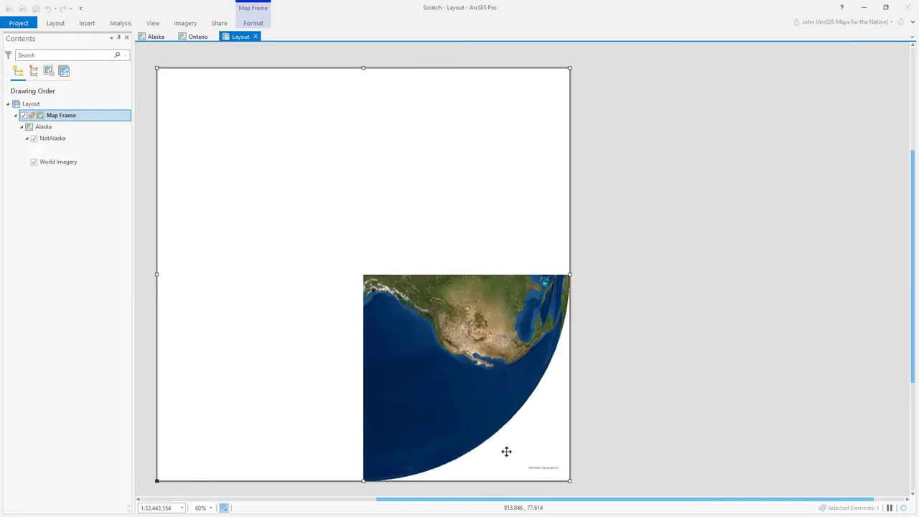
# Activate the Alaska map frame, zoom its map in on the state to a scale of 1:7,331,198, and return to the layout.
pyautogui.rightClick(360, 283)
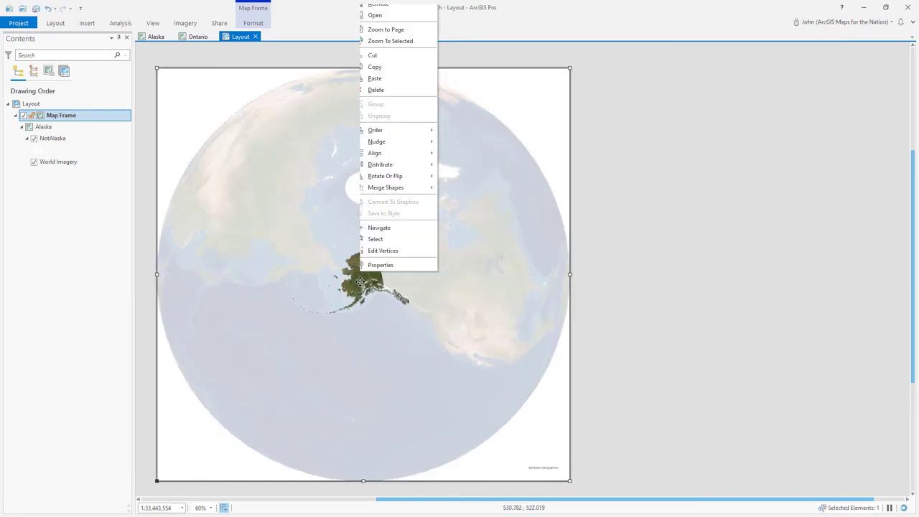
pyautogui.click(383, 12)
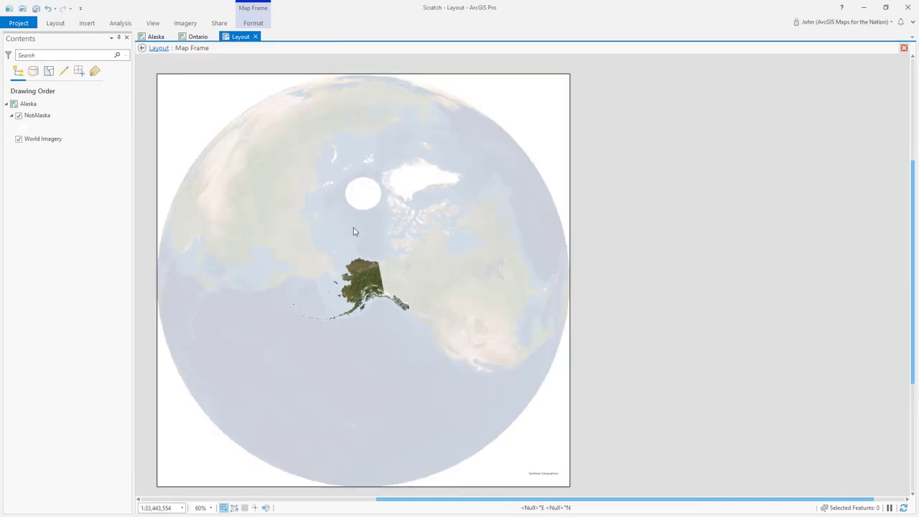
pyautogui.scroll(4, 360, 289)
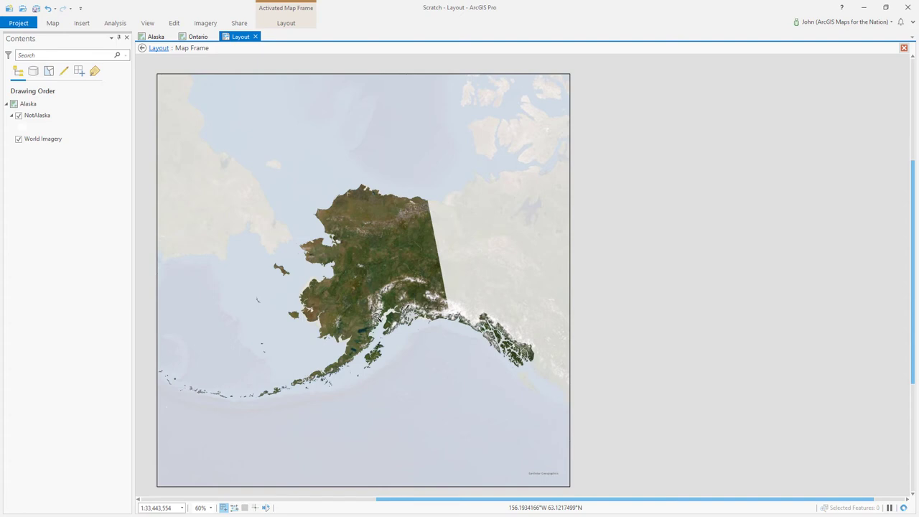
pyautogui.scroll(3, 376, 316)
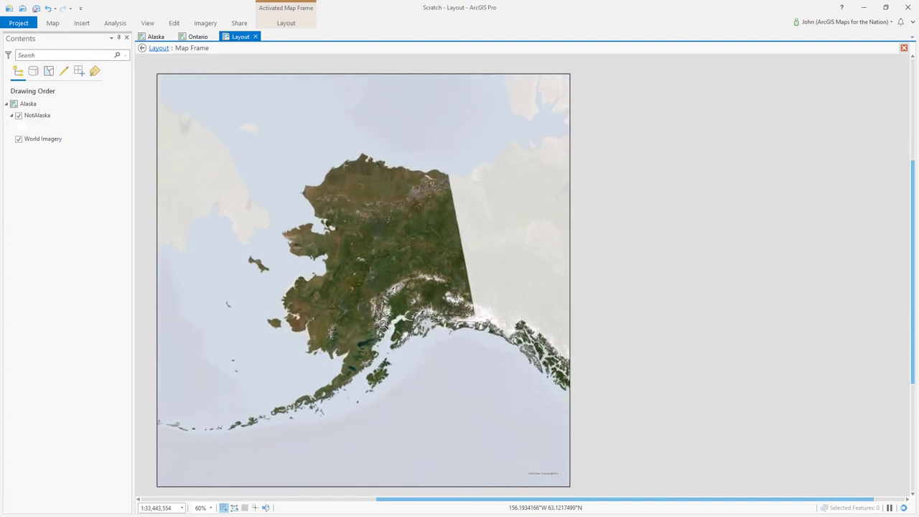
pyautogui.scroll(1, 383, 324)
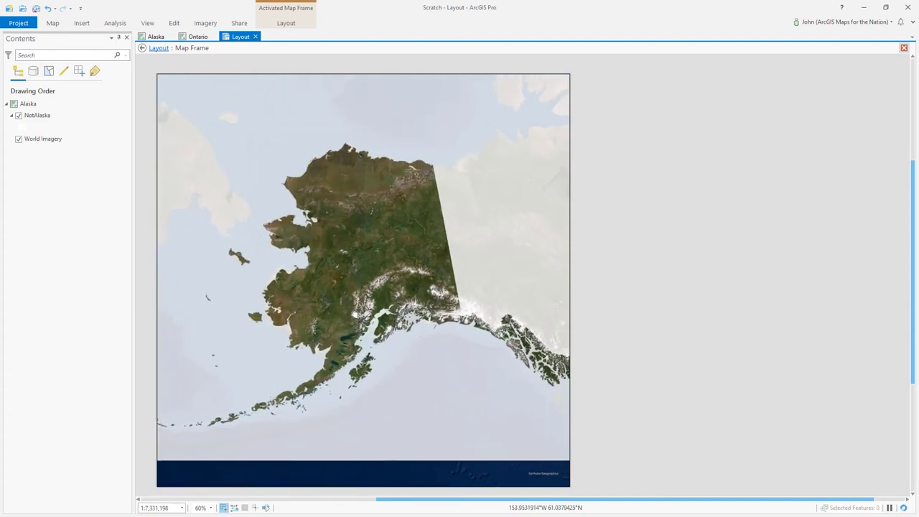
pyautogui.click(156, 51)
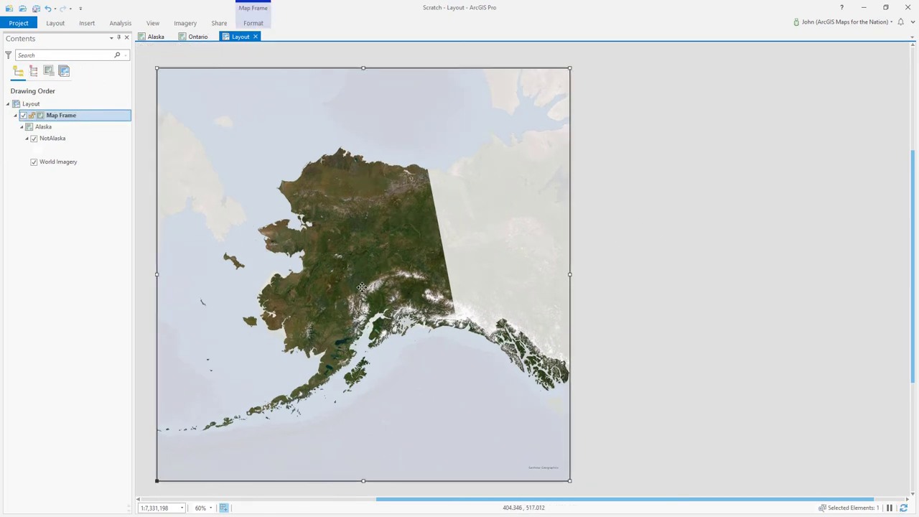
# Compare zooming the layout page with zooming the map inside the activated Alaska frame, and return to the layout.
pyautogui.scroll(2, 362, 287)
pyautogui.scroll(-2, 262, 267)
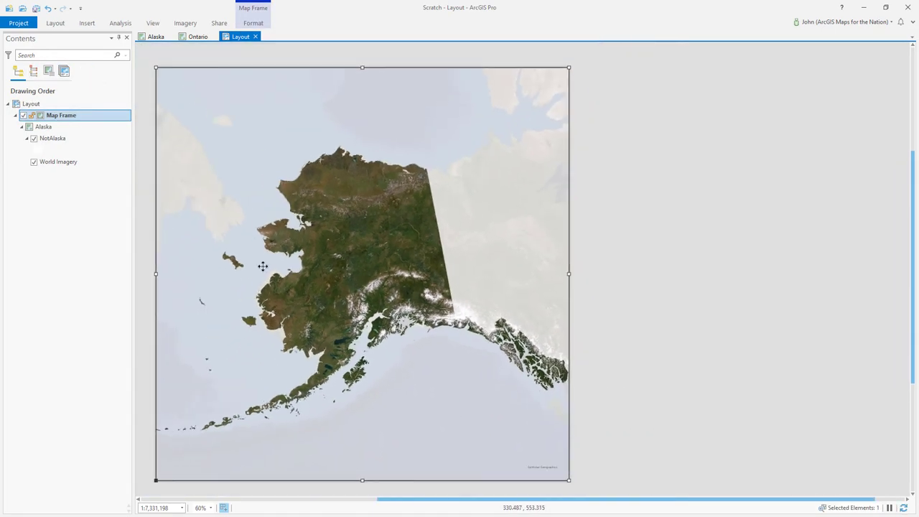
pyautogui.scroll(2, 293, 270)
pyautogui.scroll(-2, 356, 284)
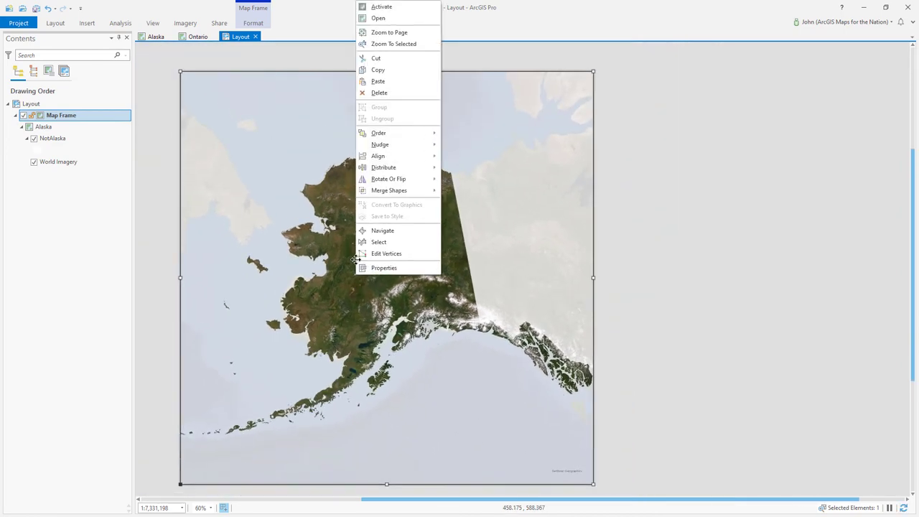
pyautogui.rightClick(357, 261)
pyautogui.click(381, 7)
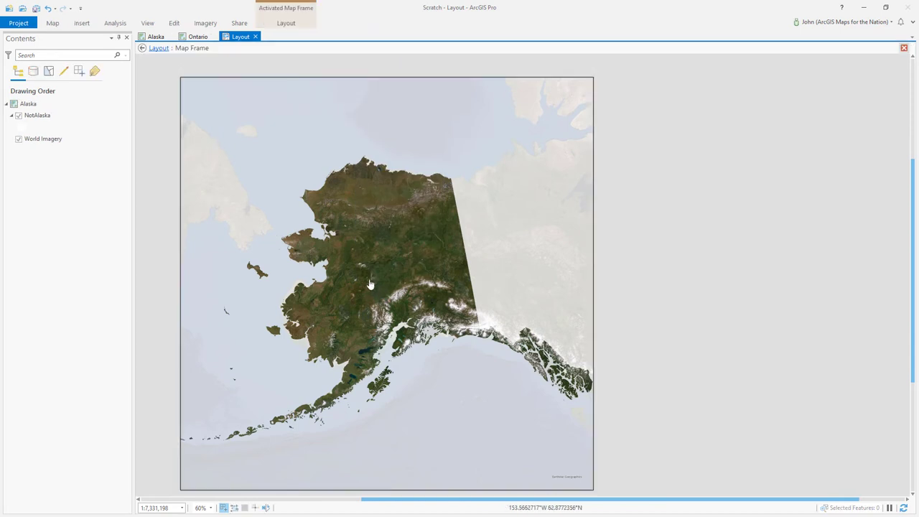
pyautogui.scroll(2, 377, 281)
pyautogui.scroll(-2, 377, 281)
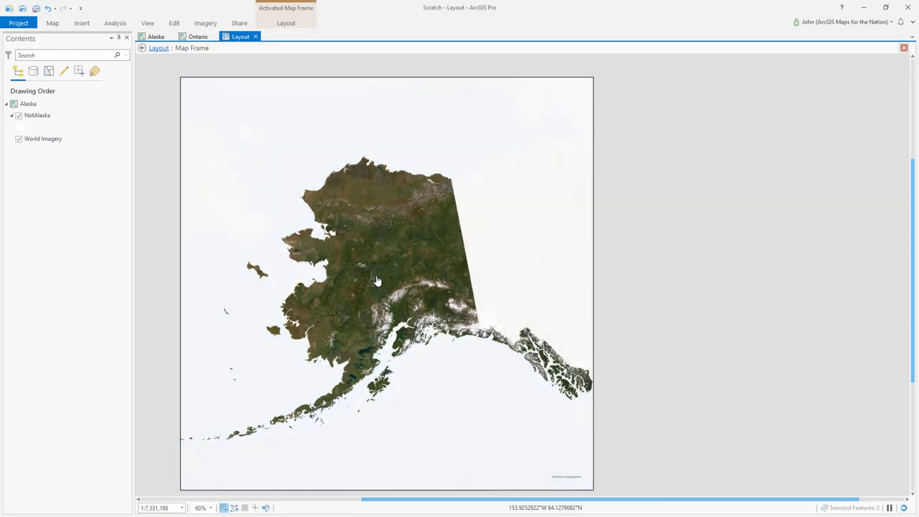
pyautogui.click(157, 47)
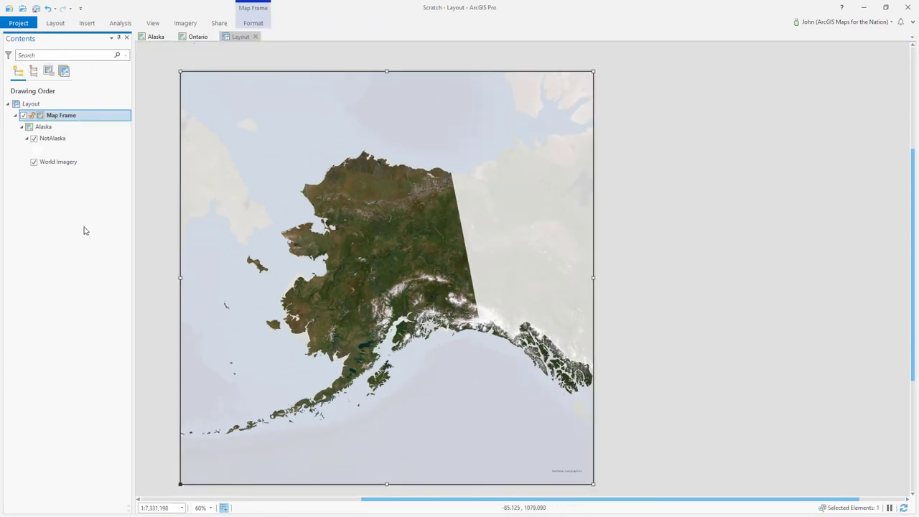
# Select the Alaska map frame's scale value and deselect the frame on the layout.
pyautogui.click(171, 507)
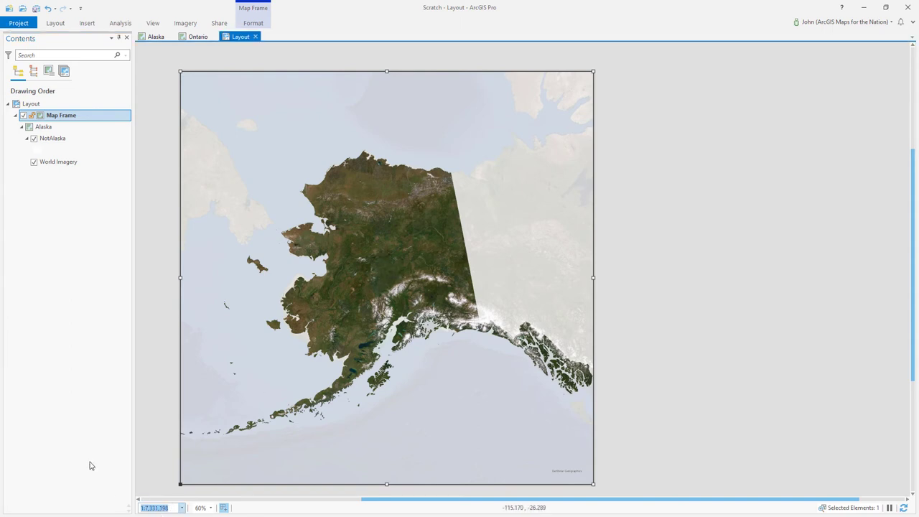
pyautogui.click(171, 508)
pyautogui.click(153, 228)
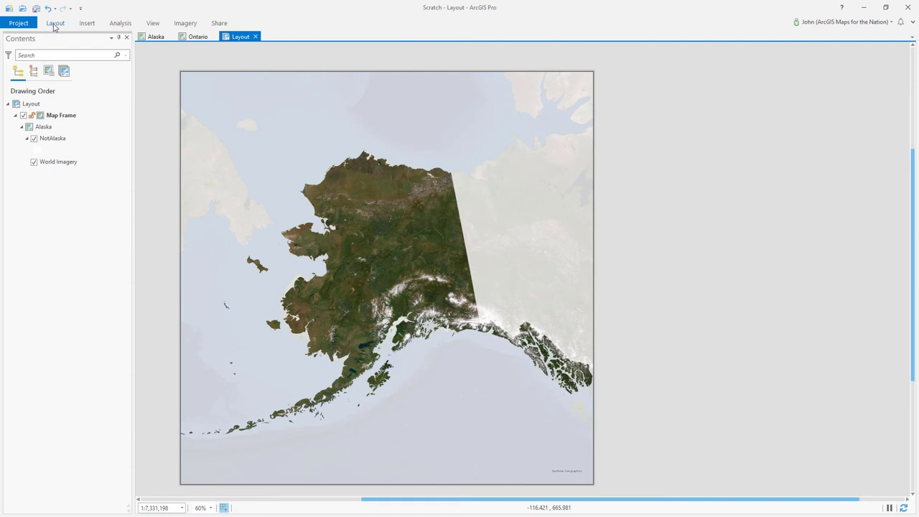
# Insert a map frame of the Ontario map at its default extent, covering the whole layout page over the Alaska frame.
pyautogui.click(87, 23)
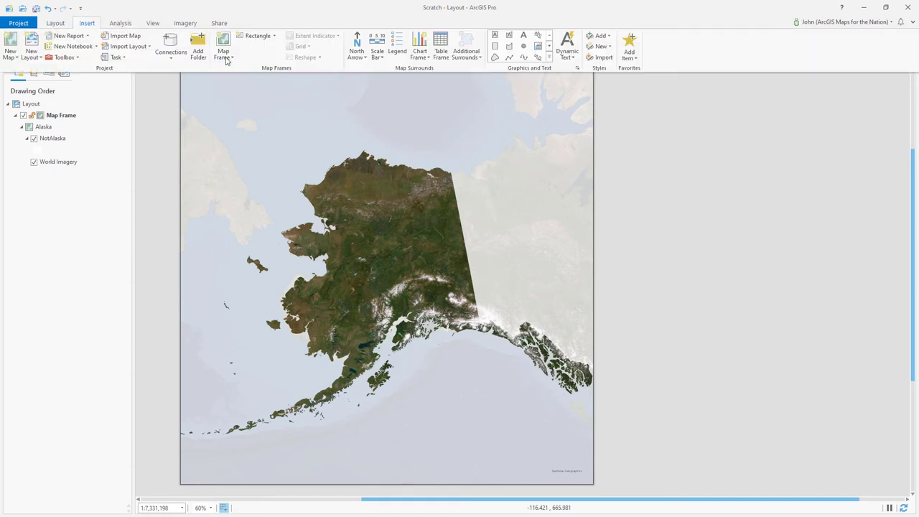
pyautogui.click(224, 56)
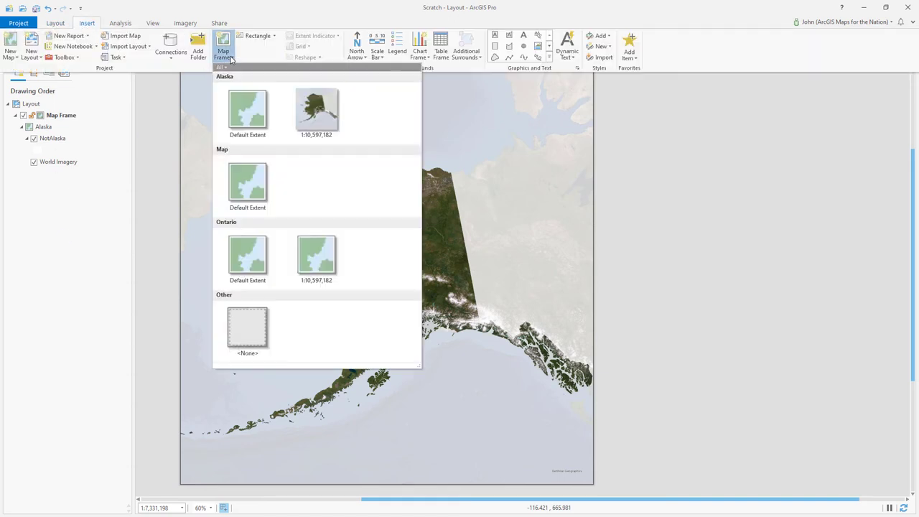
pyautogui.click(240, 261)
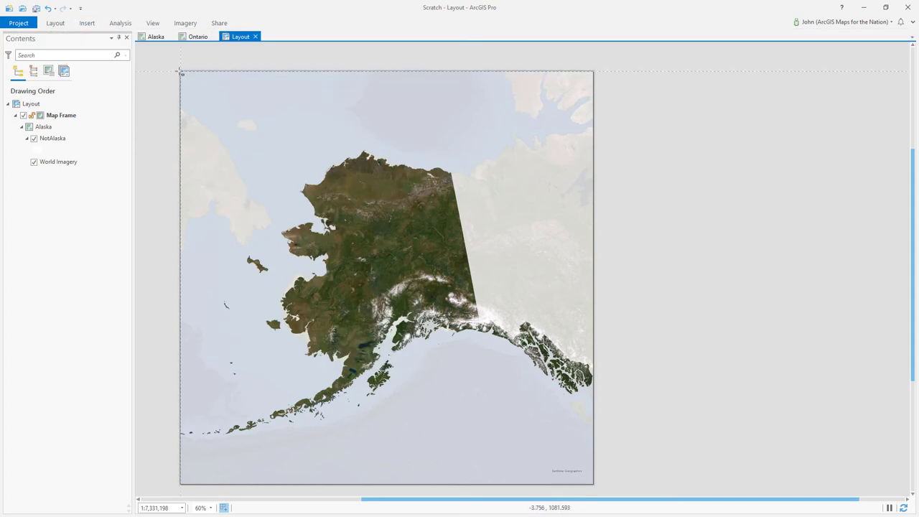
pyautogui.moveTo(182, 74); pyautogui.dragTo(594, 486)
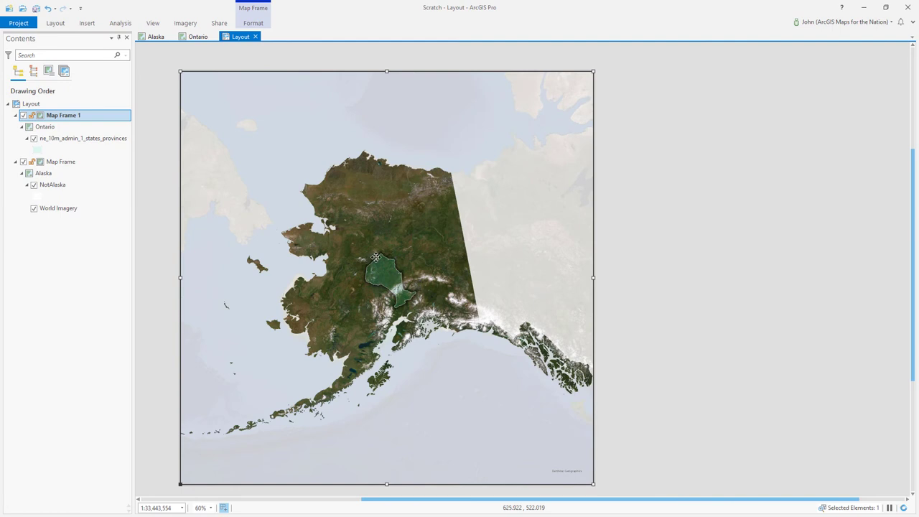
# Hide the Ontario map frame and copy the Alaska map frame's scale value.
pyautogui.click(23, 115)
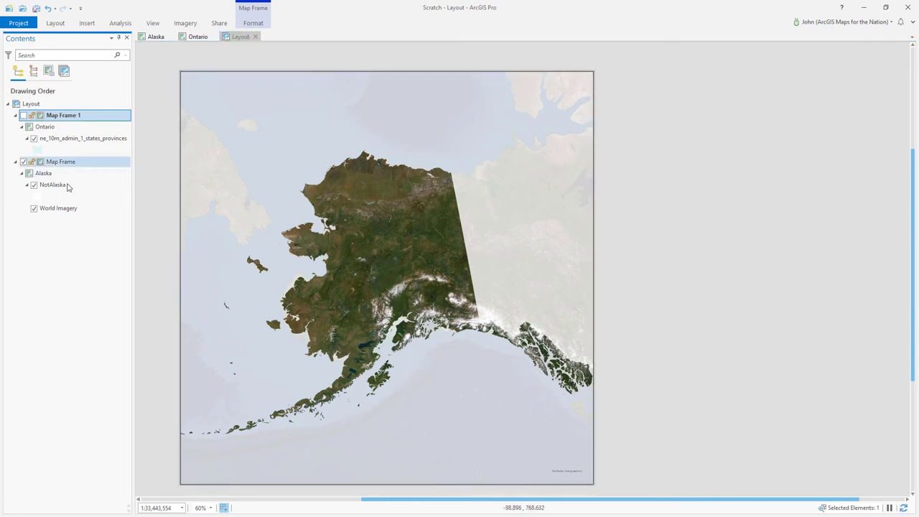
pyautogui.click(92, 165)
pyautogui.click(88, 174)
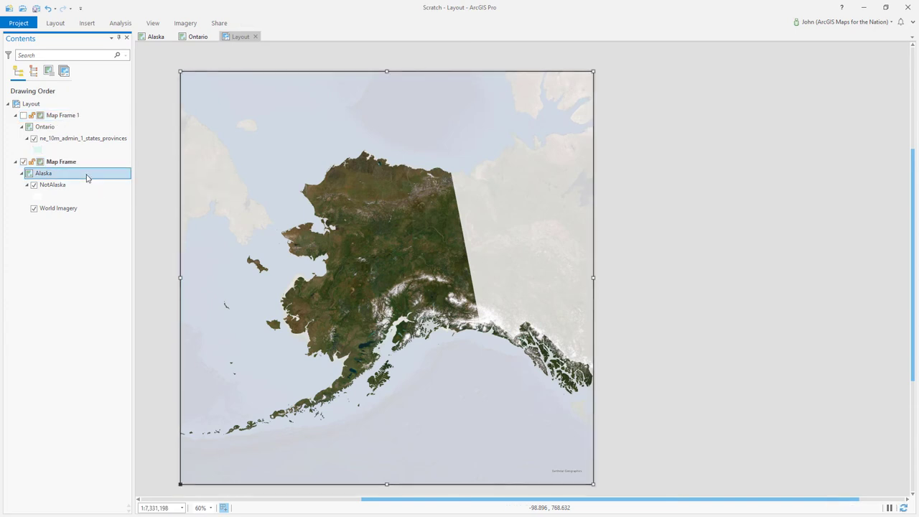
pyautogui.click(89, 168)
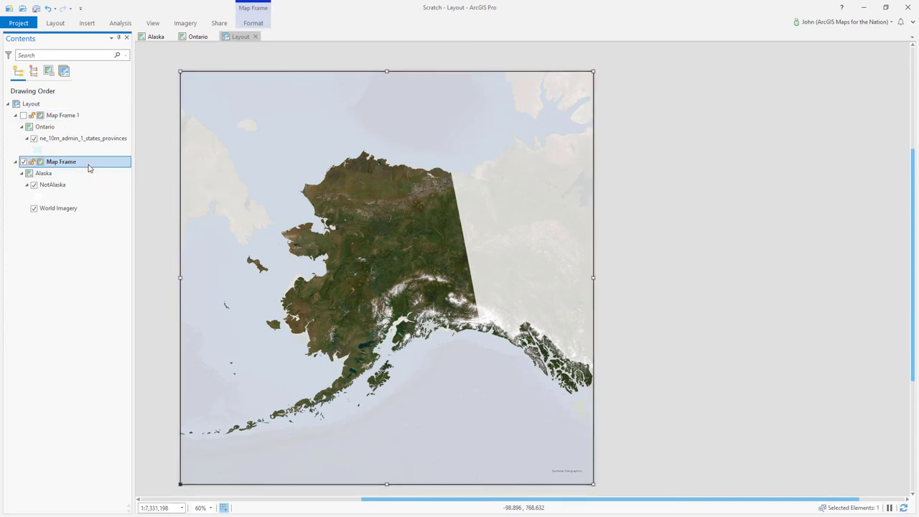
pyautogui.click(89, 175)
pyautogui.click(167, 509)
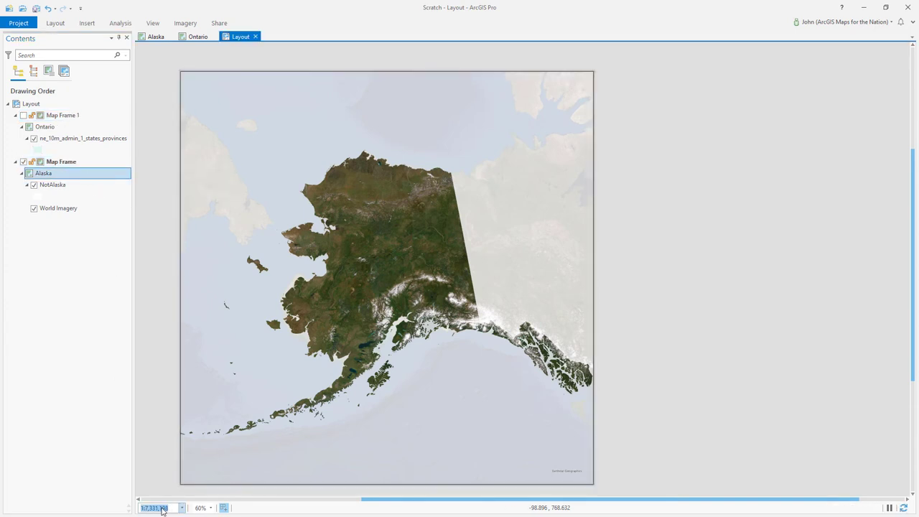
pyautogui.rightClick(163, 510)
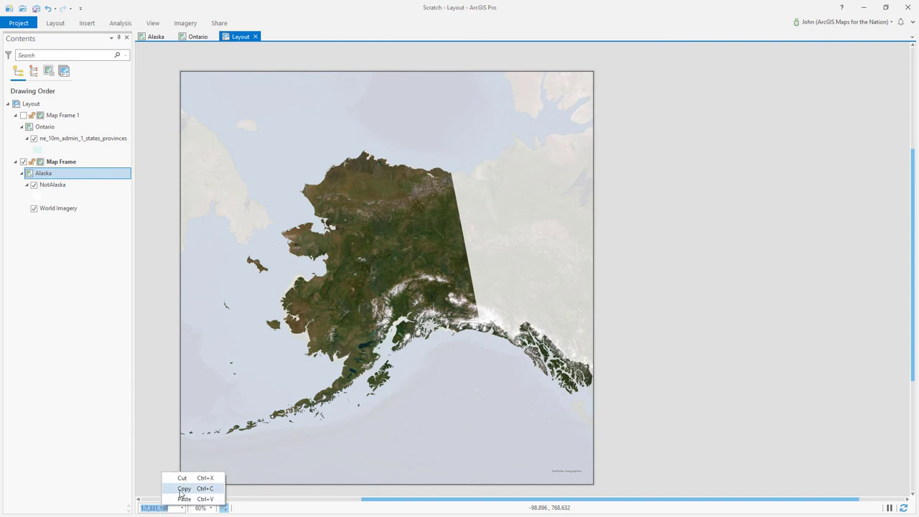
pyautogui.click(183, 489)
pyautogui.click(79, 381)
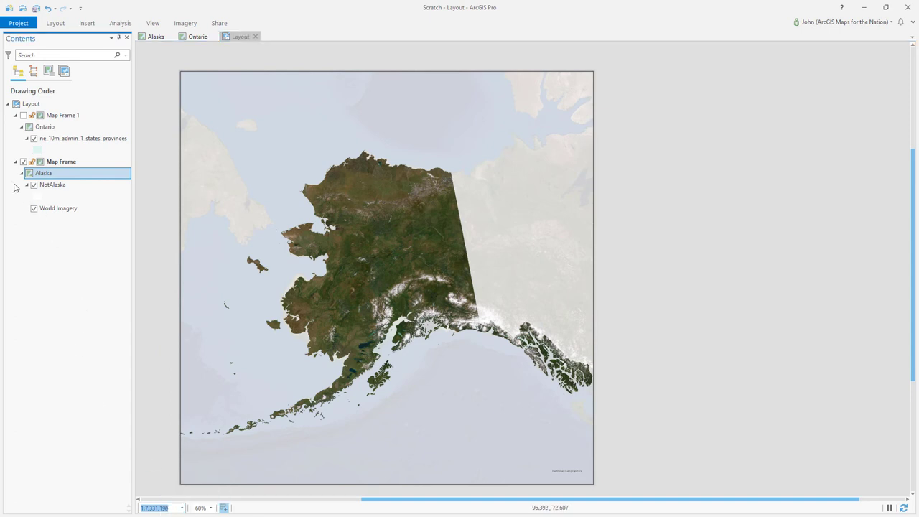
# Show the Ontario map frame again and set its scale to the copied 1:7,331,198.
pyautogui.click(23, 116)
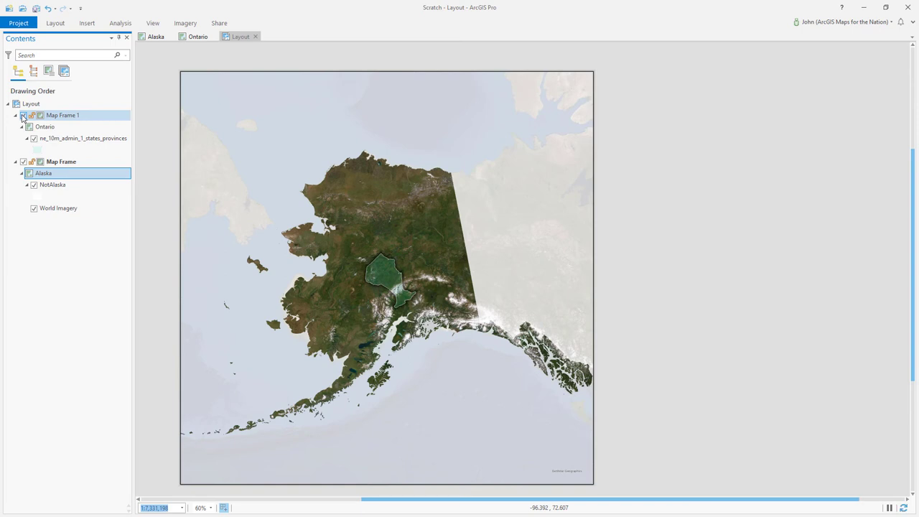
pyautogui.click(95, 116)
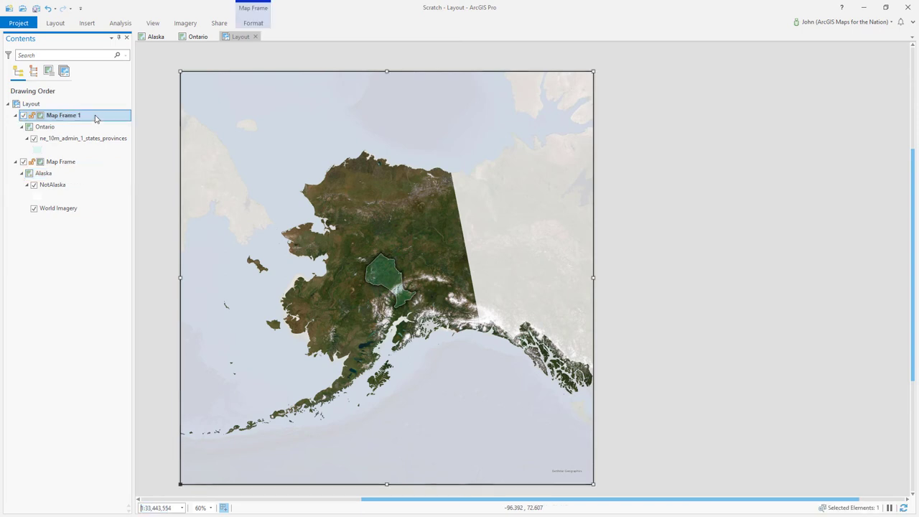
pyautogui.click(172, 508)
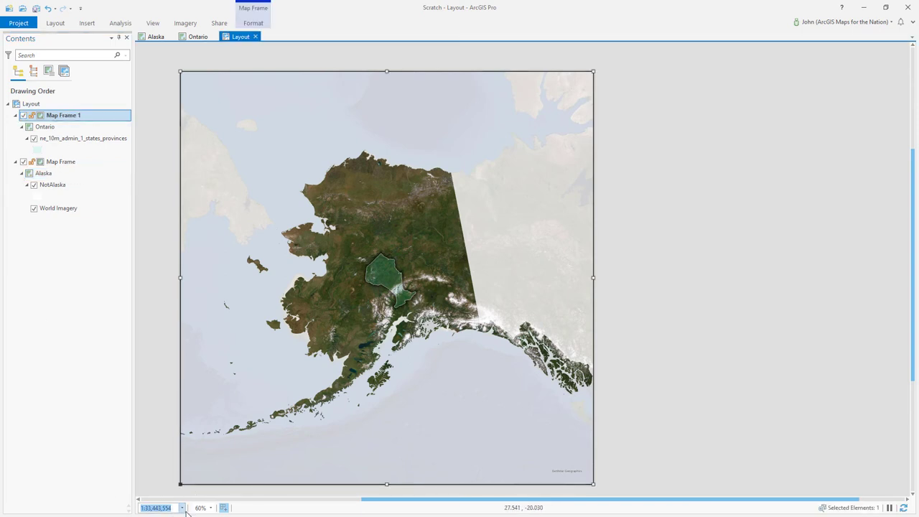
pyautogui.press('BackSpace')
pyautogui.press('Return')
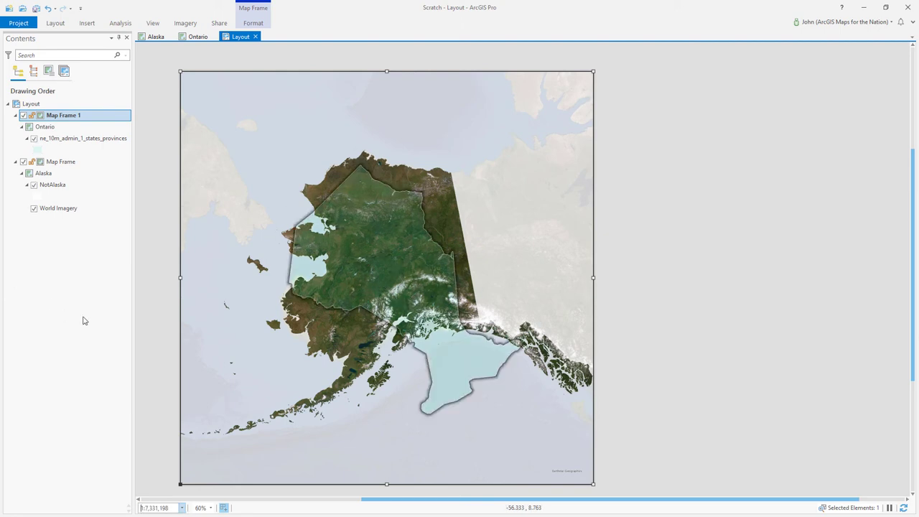
pyautogui.click(83, 321)
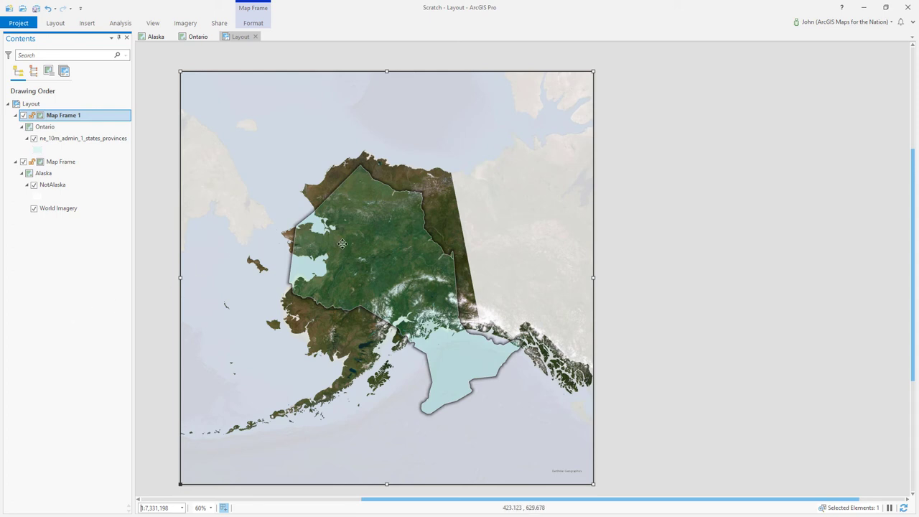
# Activate the Ontario map frame, shift its map over Alaska, reapply the scale 1:7,331,198, and return to the layout.
pyautogui.rightClick(343, 242)
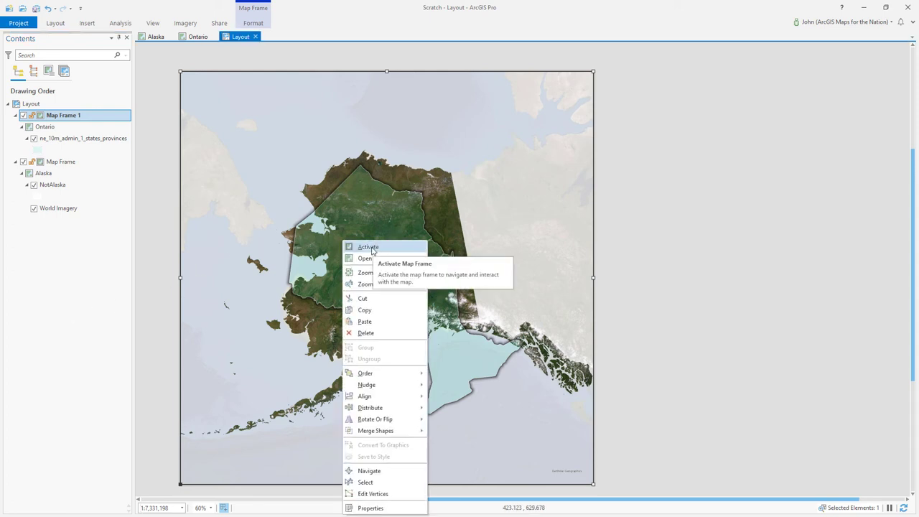
pyautogui.click(372, 247)
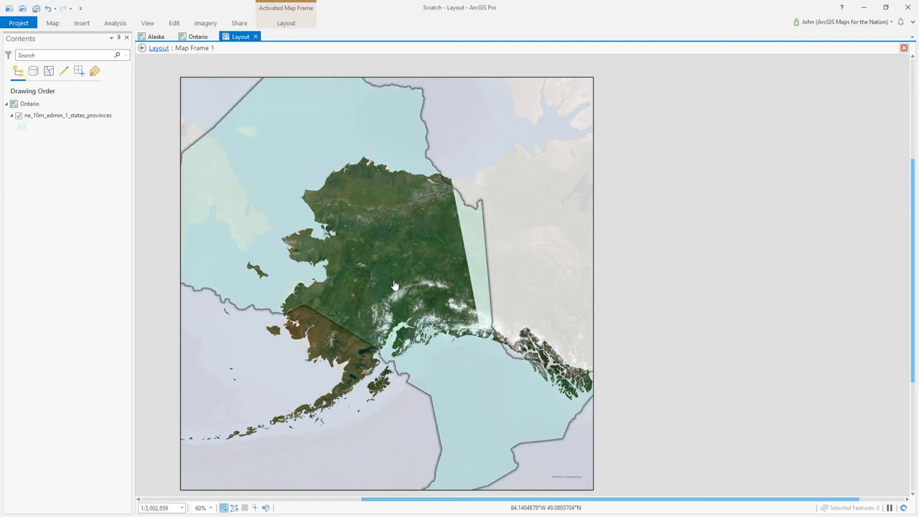
pyautogui.click(171, 507)
pyautogui.hotkey('ctrl', 'v')
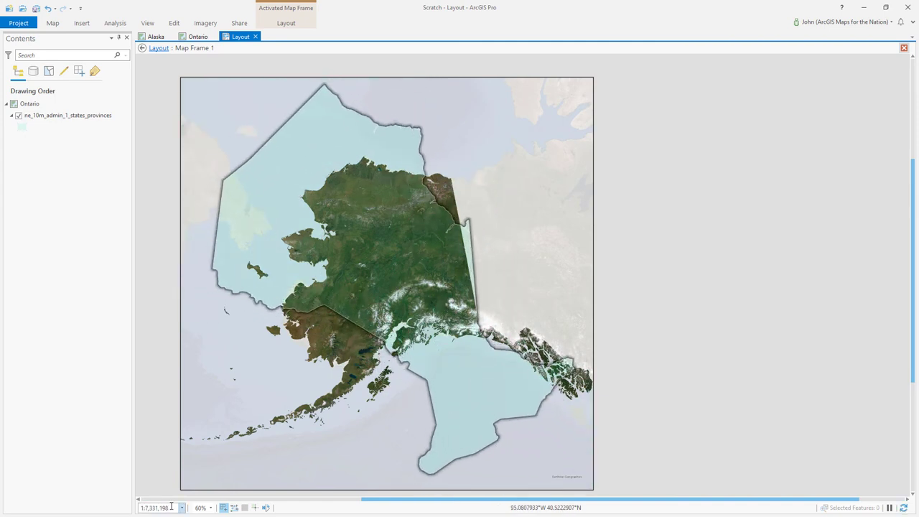
pyautogui.press('Return')
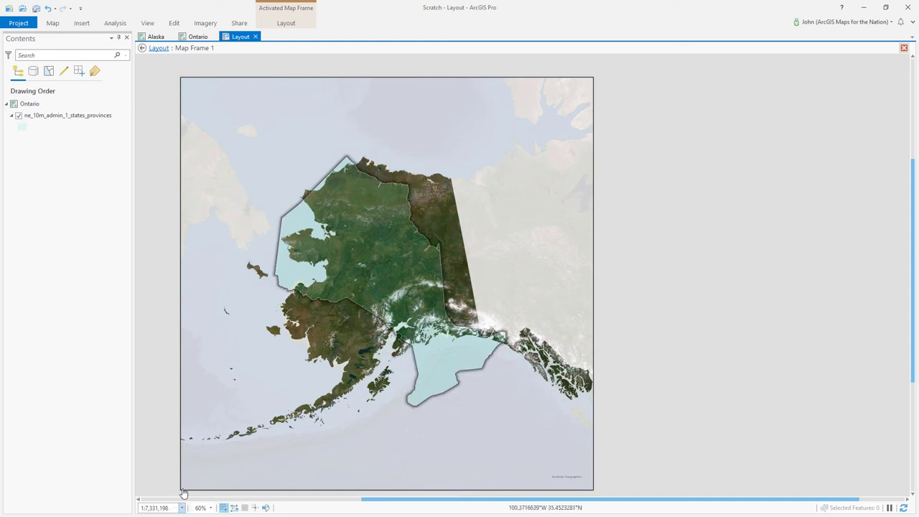
pyautogui.click(161, 48)
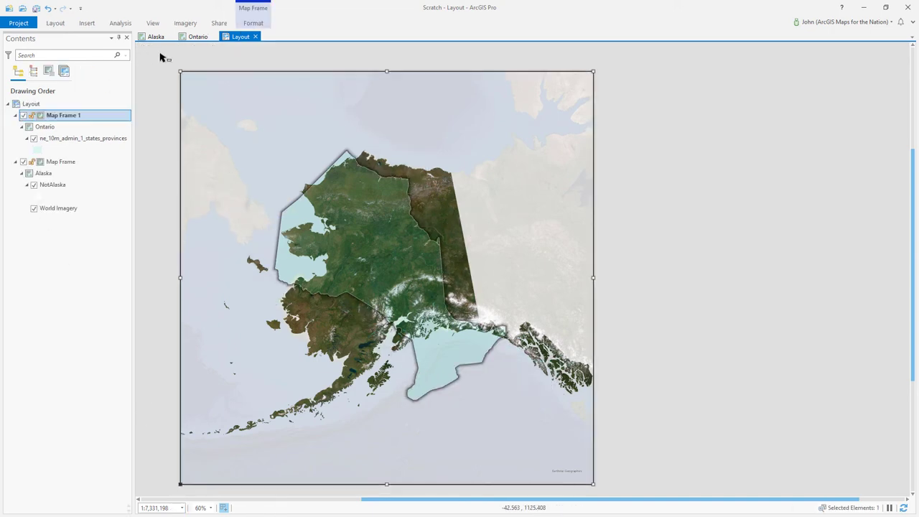